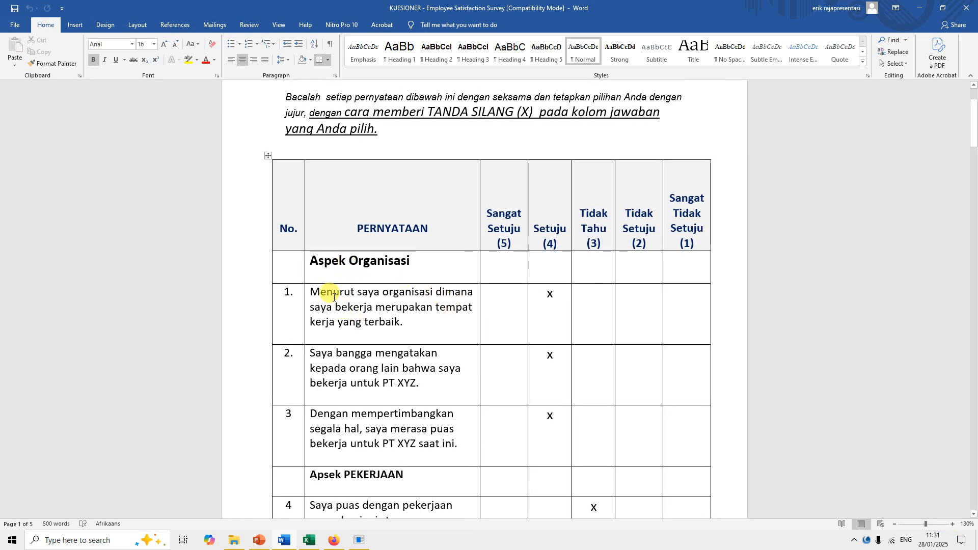
# Review the survey statements under the organisation and job aspects, from statement 1 to statement 7.
pyautogui.moveTo(331, 292); pyautogui.dragTo(474, 430)
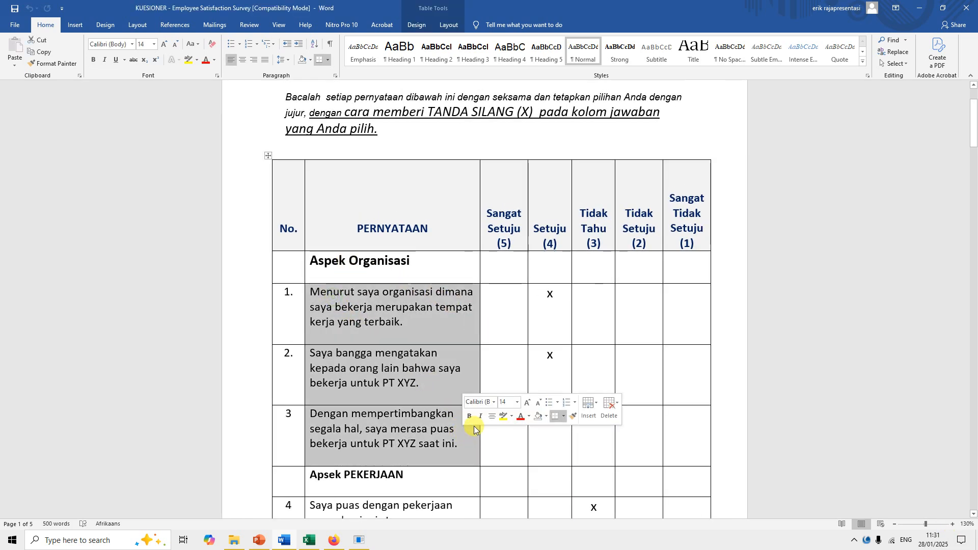
pyautogui.click(384, 352)
pyautogui.scroll(-1, 410, 374)
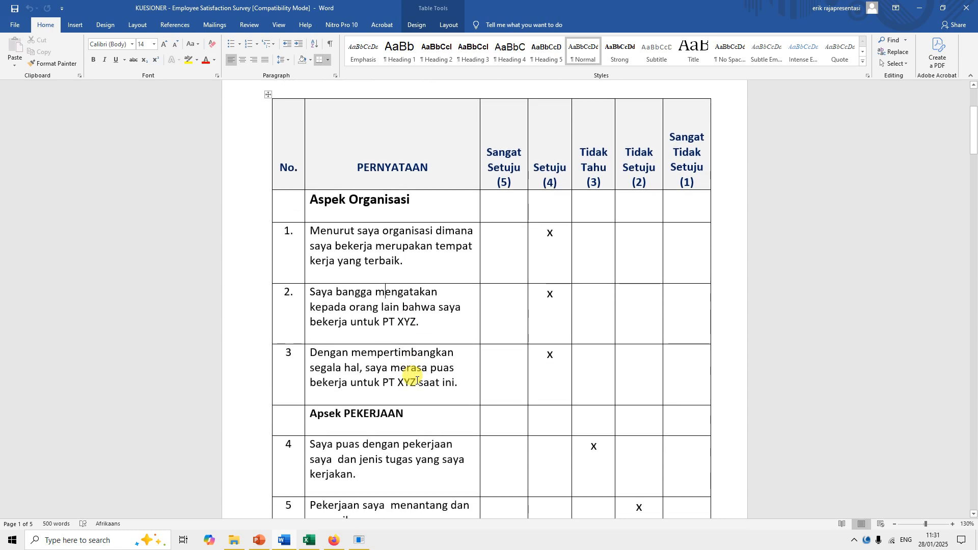
pyautogui.scroll(-2, 413, 378)
pyautogui.moveTo(328, 323); pyautogui.dragTo(397, 359)
pyautogui.moveTo(318, 383); pyautogui.dragTo(424, 404)
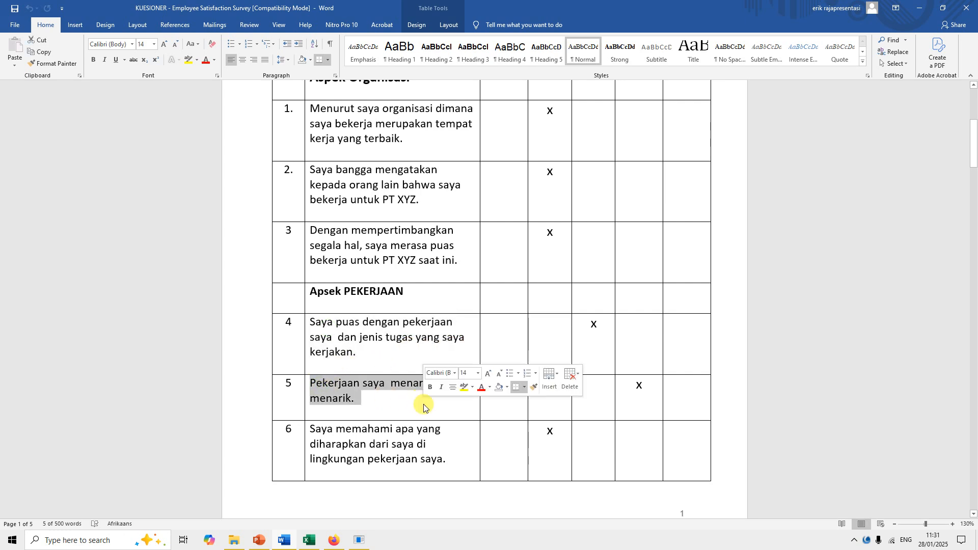
pyautogui.scroll(-1, 424, 404)
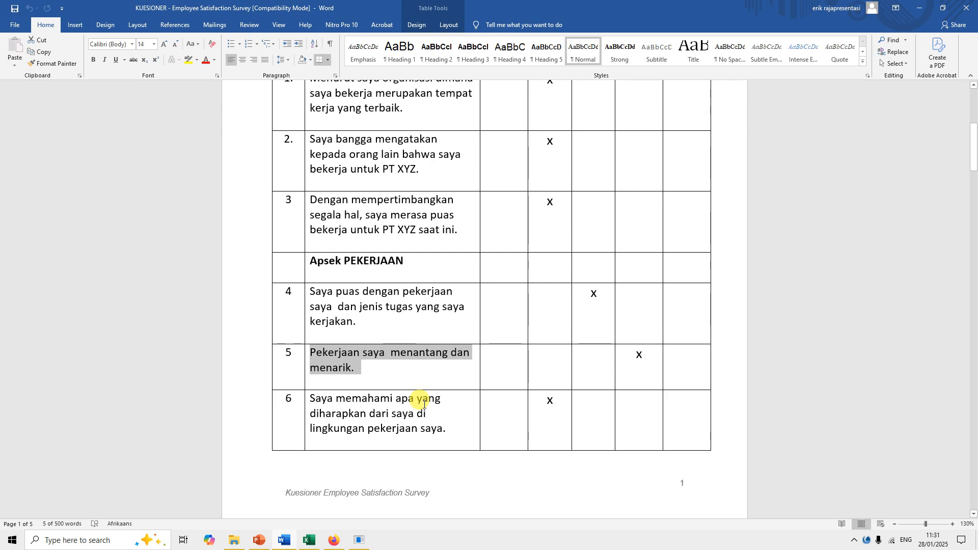
pyautogui.scroll(2, 424, 405)
pyautogui.scroll(-8, 424, 404)
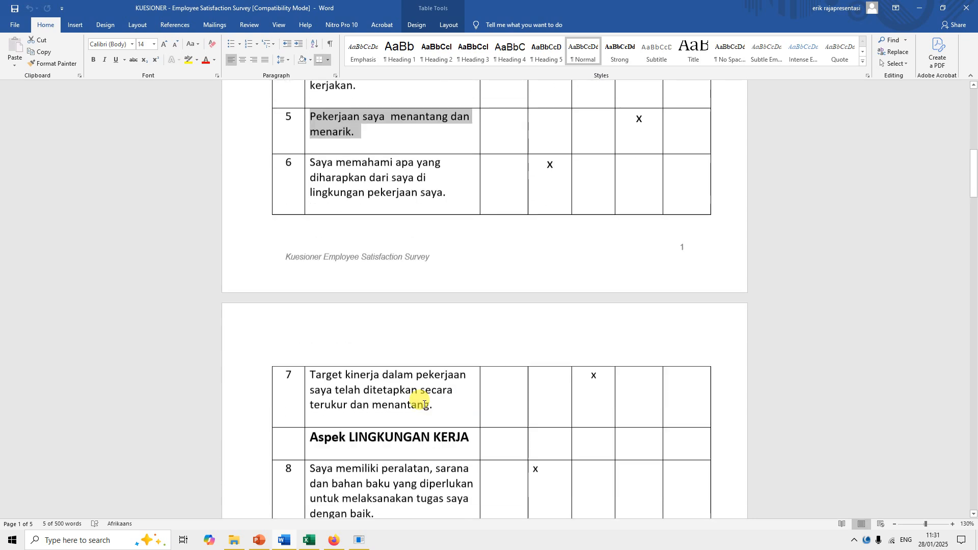
pyautogui.scroll(-5, 424, 405)
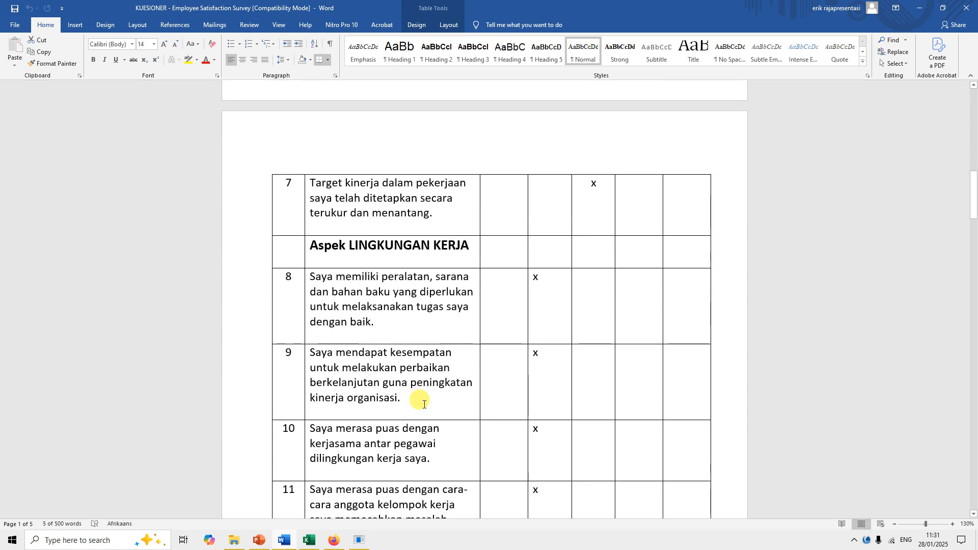
# Highlight statement 10, about satisfaction with cooperation between employees, in yellow.
pyautogui.scroll(-1, 424, 404)
pyautogui.moveTo(312, 335); pyautogui.dragTo(466, 367)
pyautogui.click(189, 60)
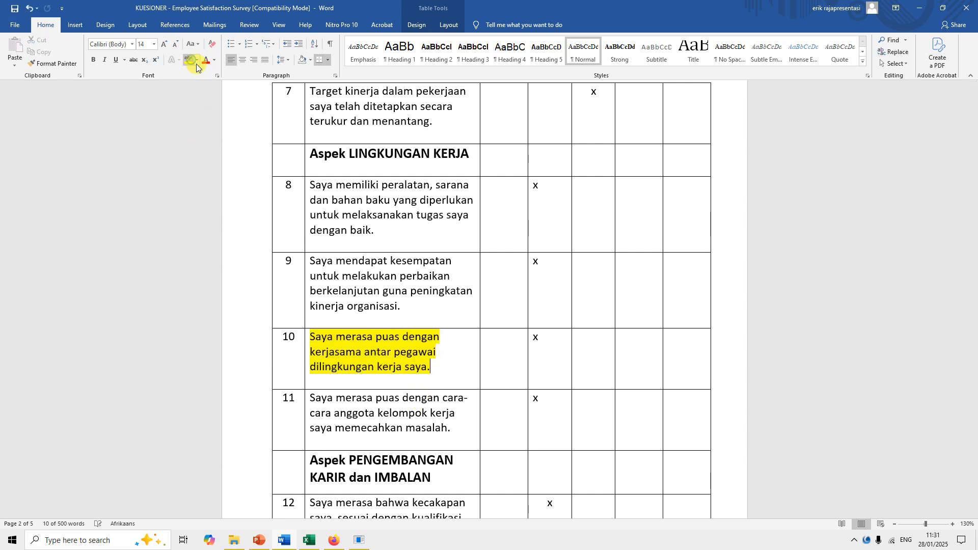
pyautogui.click(430, 348)
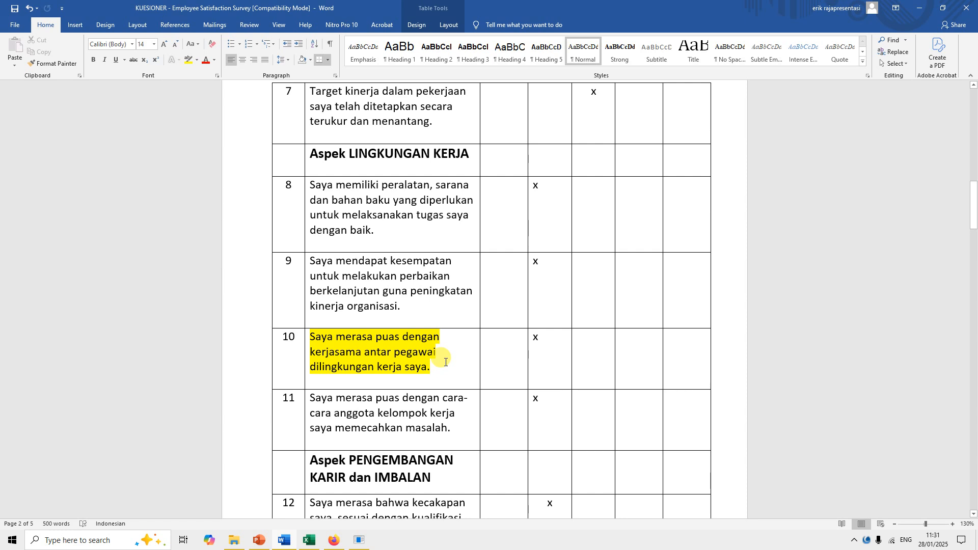
# Highlight statement 14, about satisfaction with career opportunities in the organisation, in yellow.
pyautogui.scroll(-4, 445, 361)
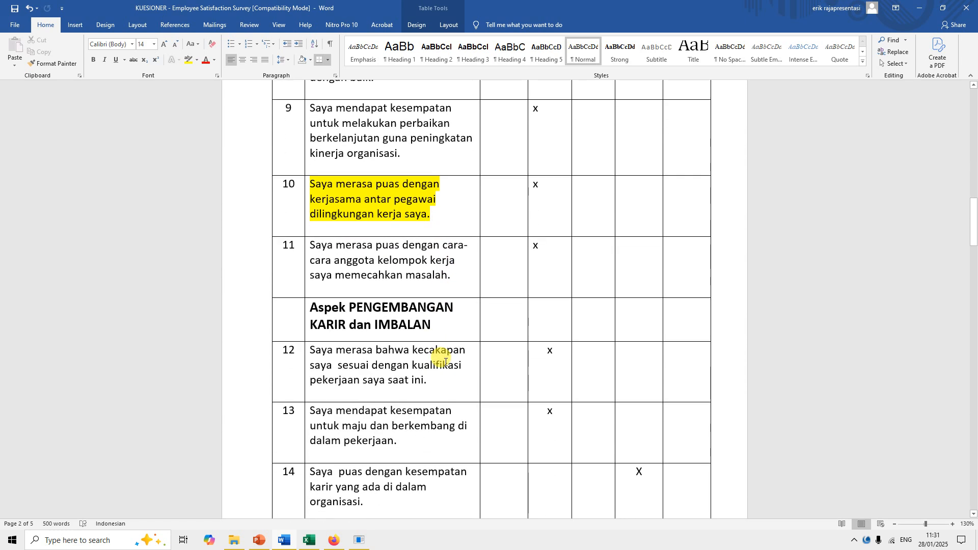
pyautogui.scroll(-3, 445, 362)
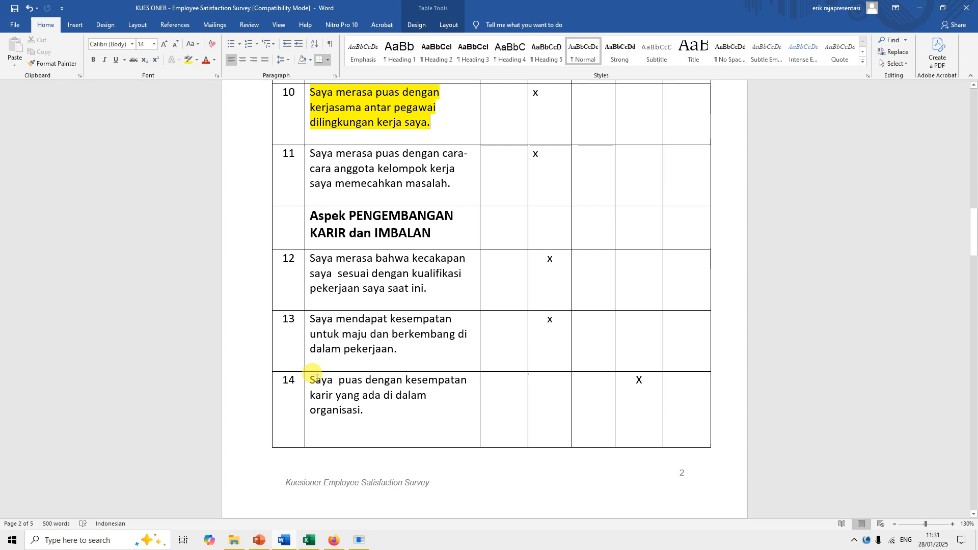
pyautogui.moveTo(316, 378); pyautogui.dragTo(430, 399)
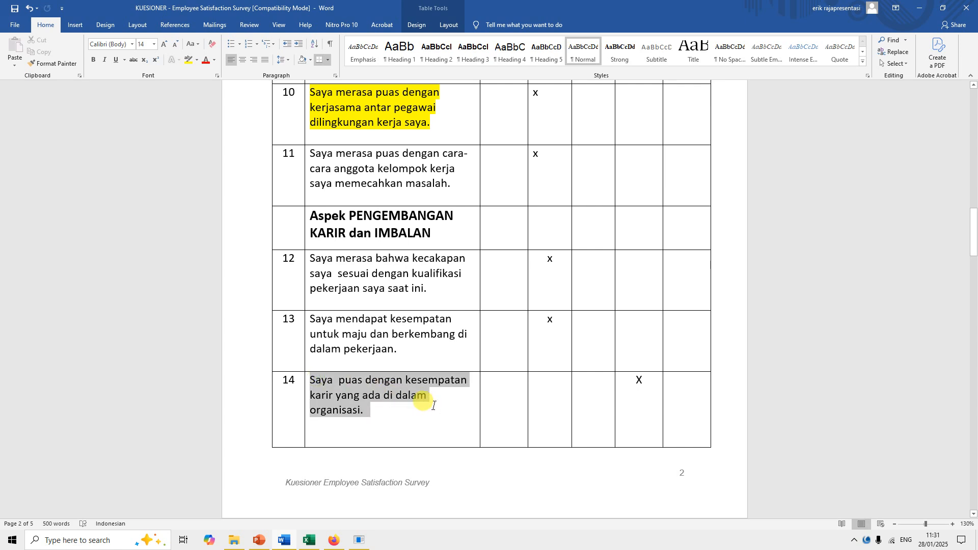
pyautogui.click(184, 61)
pyautogui.click(551, 349)
pyautogui.scroll(-1, 458, 378)
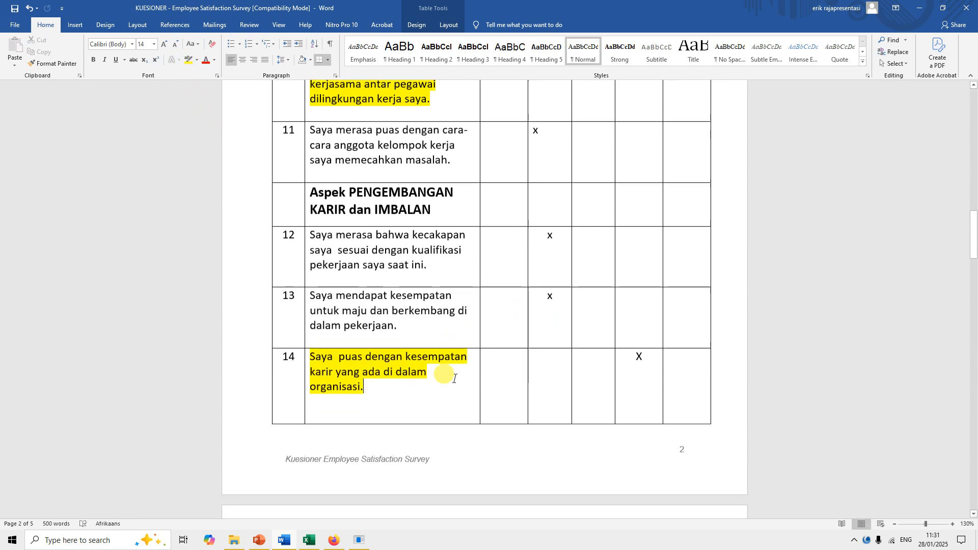
pyautogui.click(424, 370)
# Highlight statement 19 under Aspek KEPEMIMPINAN, about the supervisor's ability to manage the team, in yellow.
pyautogui.scroll(-5, 424, 371)
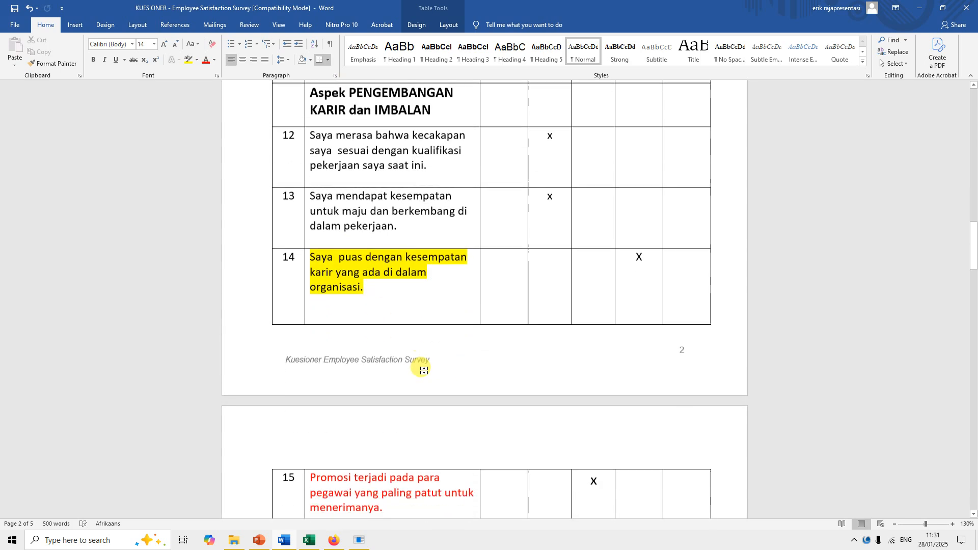
pyautogui.scroll(-2, 425, 371)
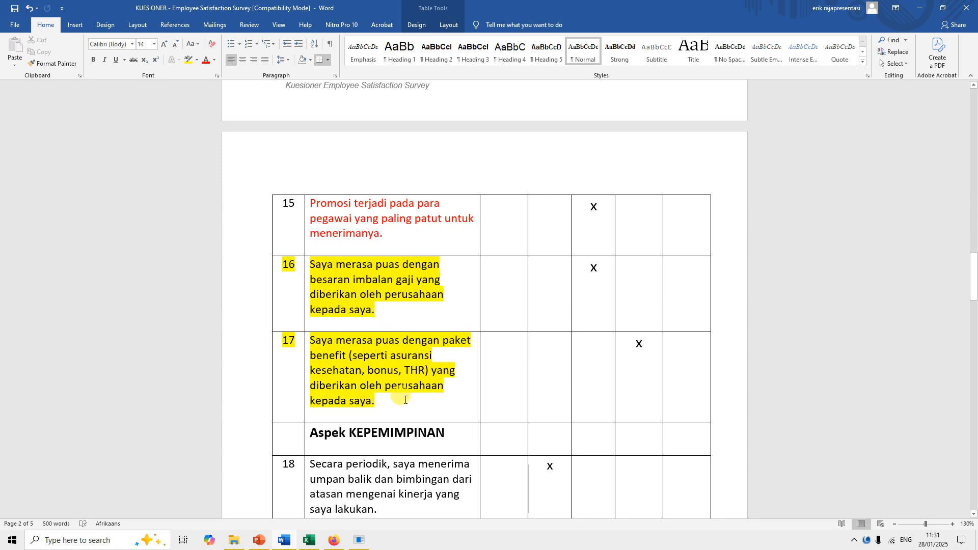
pyautogui.click(538, 286)
pyautogui.scroll(-8, 439, 361)
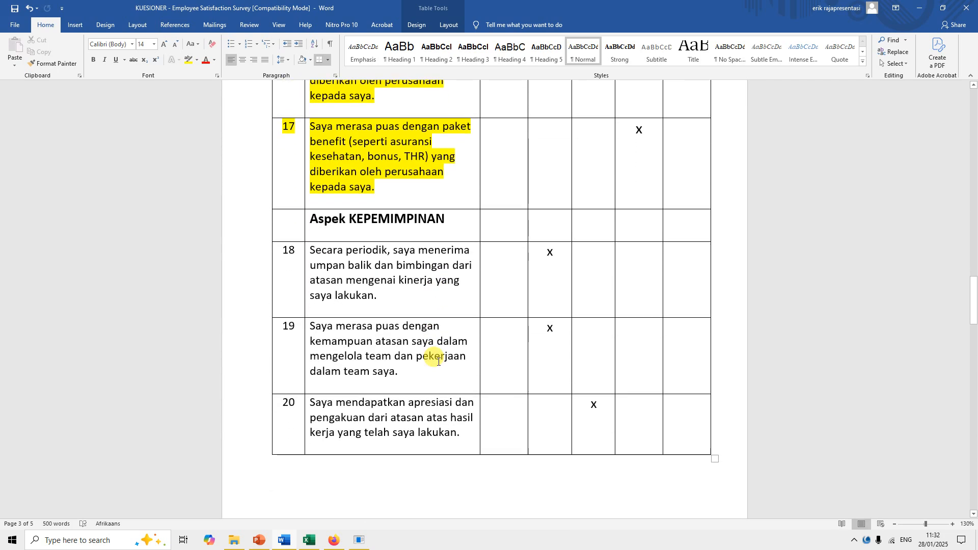
pyautogui.tripleClick(375, 331)
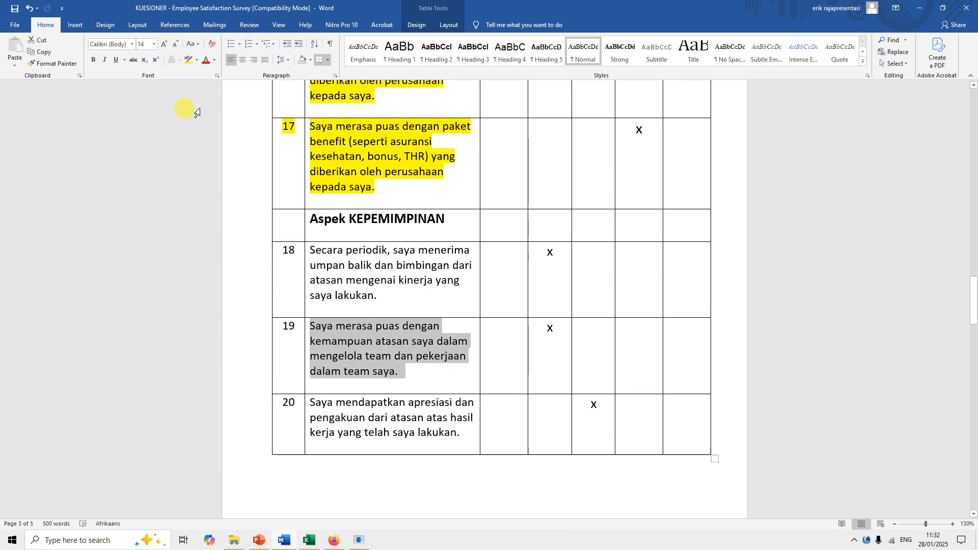
pyautogui.click(190, 60)
pyautogui.click(407, 360)
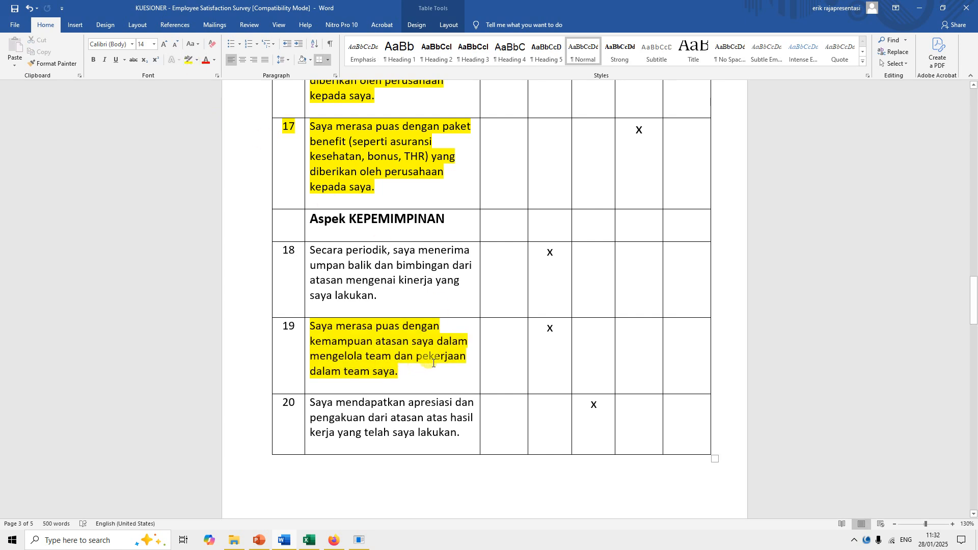
# Highlight the full question text under Pertanyaan Terbuka (opsional) in yellow.
pyautogui.scroll(-6, 423, 359)
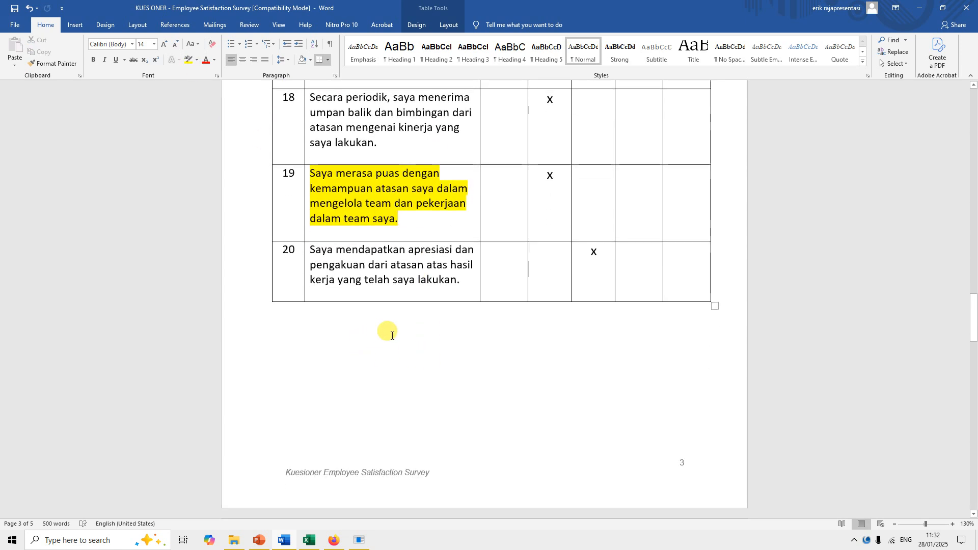
pyautogui.moveTo(973, 326); pyautogui.dragTo(973, 359)
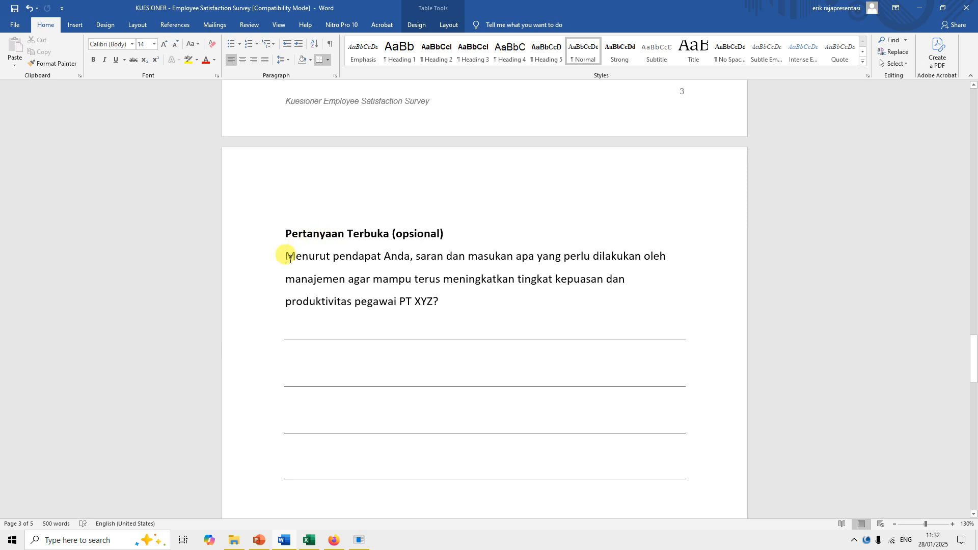
pyautogui.moveTo(284, 255); pyautogui.dragTo(446, 304)
pyautogui.click(189, 60)
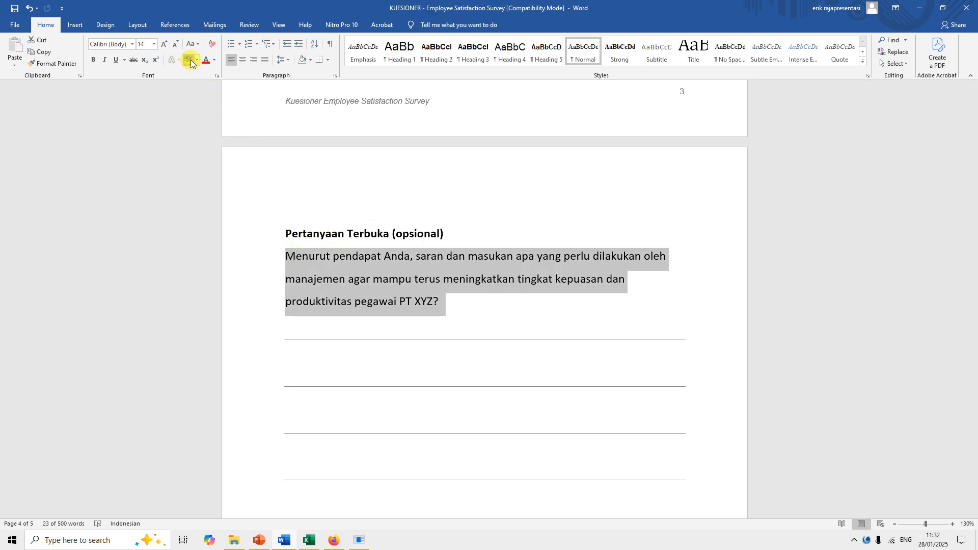
pyautogui.click(713, 262)
pyautogui.click(686, 314)
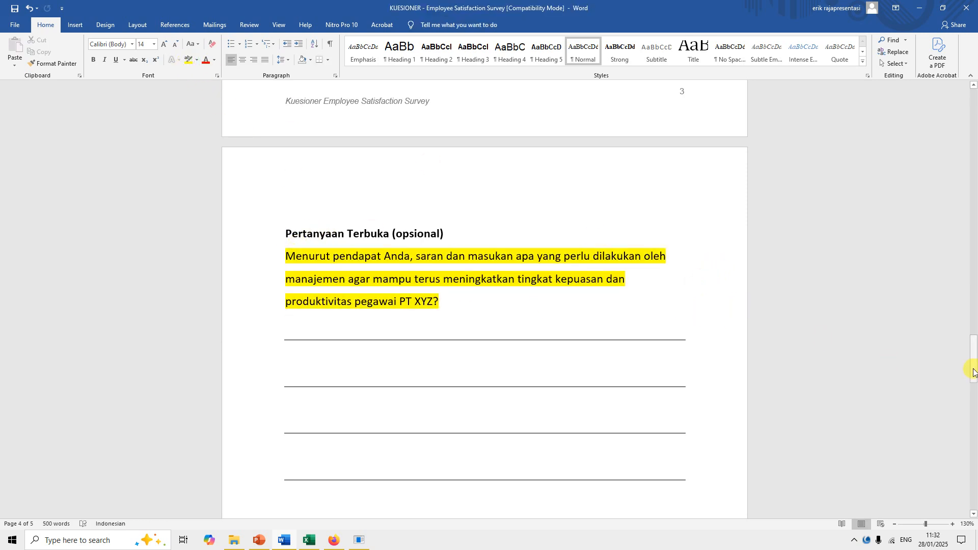
# Examine the Data Responden section from Jenis Kelamin through Direktorat, and return to the start of the questionnaire.
pyautogui.moveTo(973, 372); pyautogui.dragTo(974, 414)
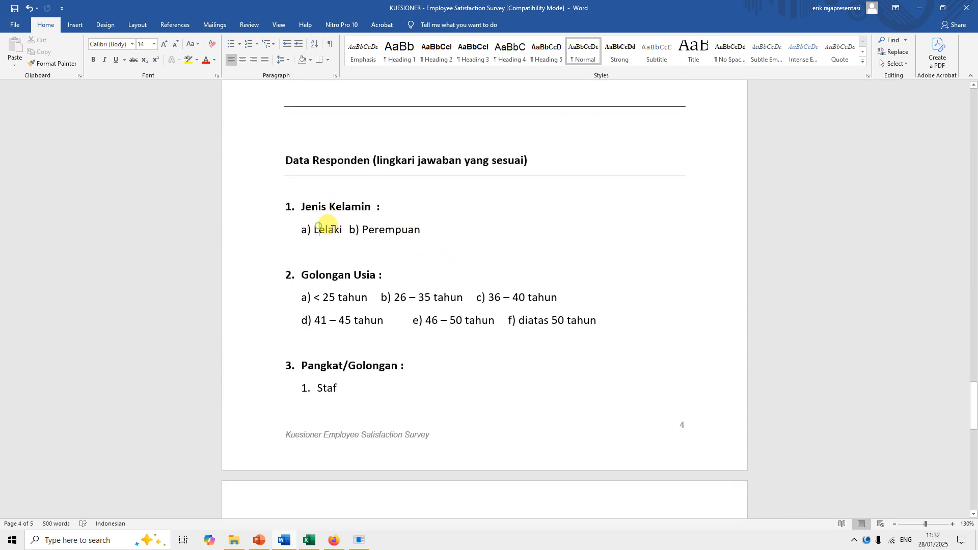
pyautogui.moveTo(332, 230); pyautogui.dragTo(335, 230)
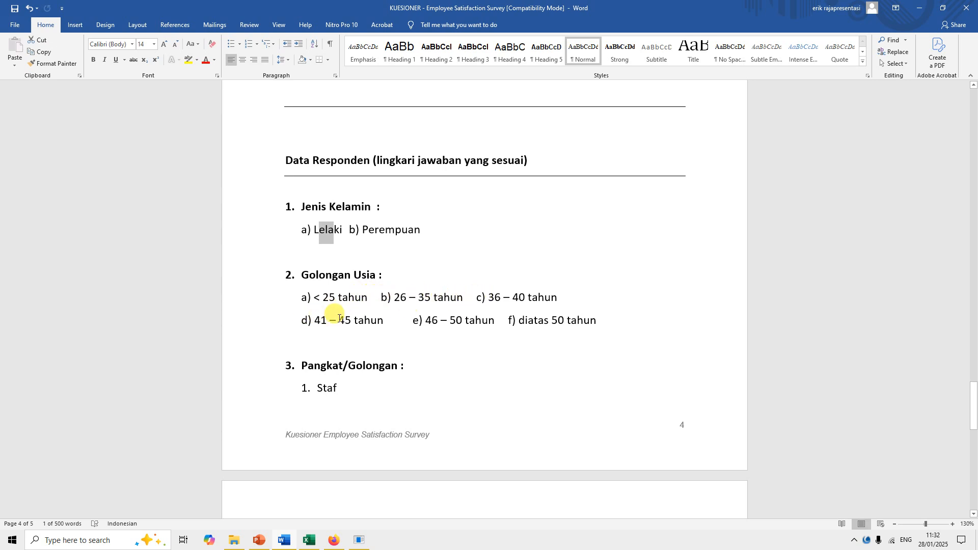
pyautogui.scroll(-3, 340, 318)
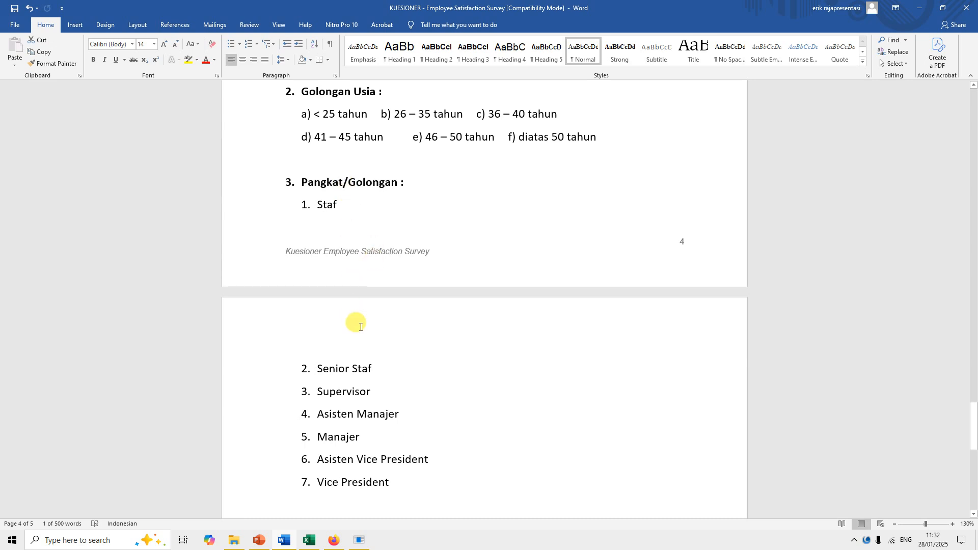
pyautogui.scroll(-2, 374, 337)
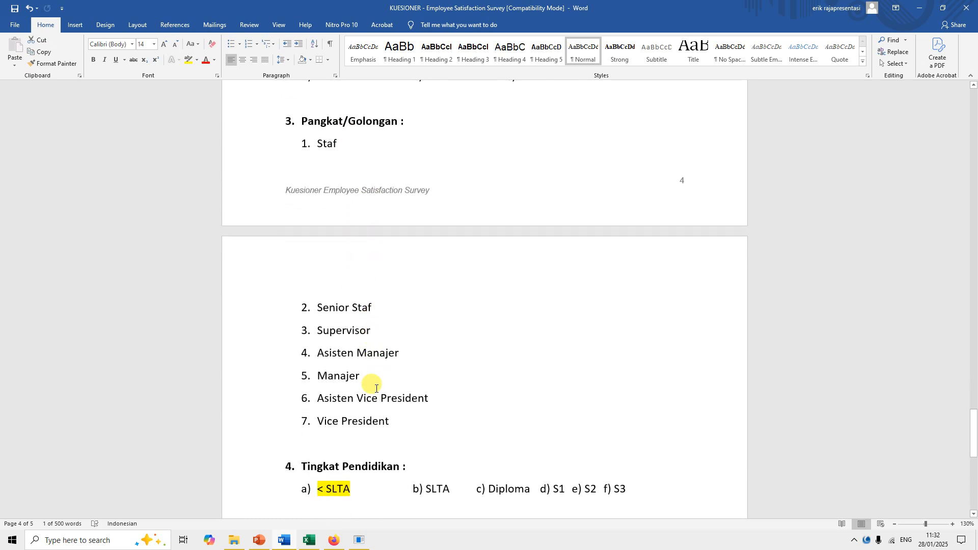
pyautogui.scroll(-2, 386, 277)
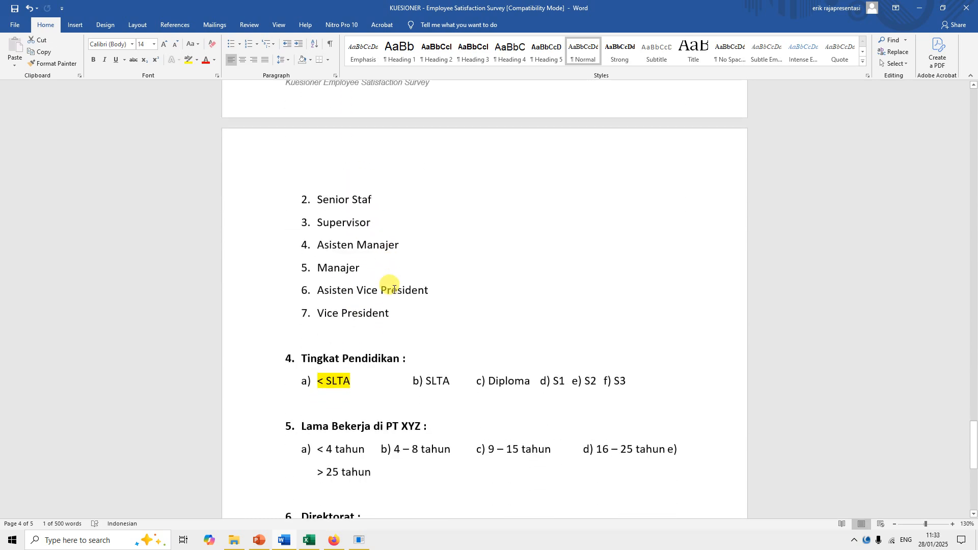
pyautogui.scroll(-1, 429, 326)
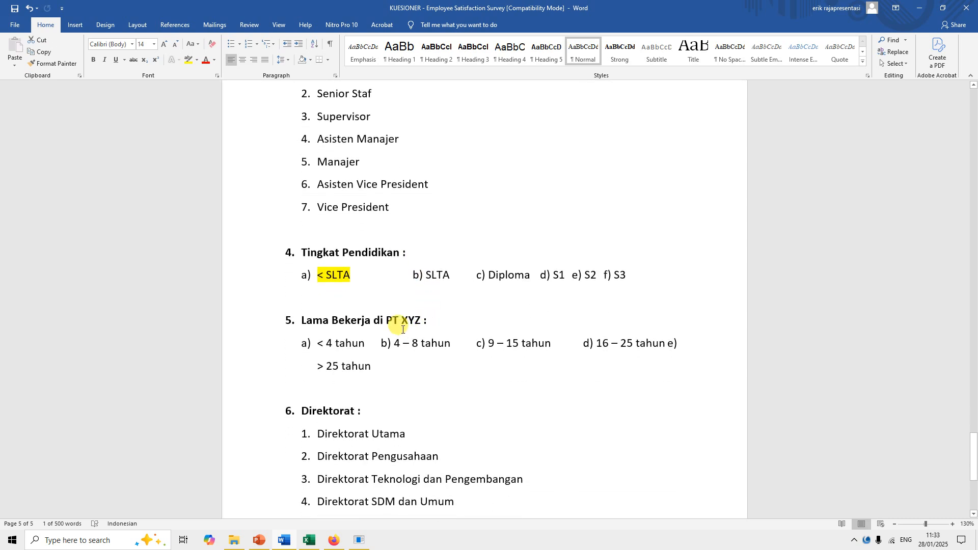
pyautogui.scroll(-2, 402, 329)
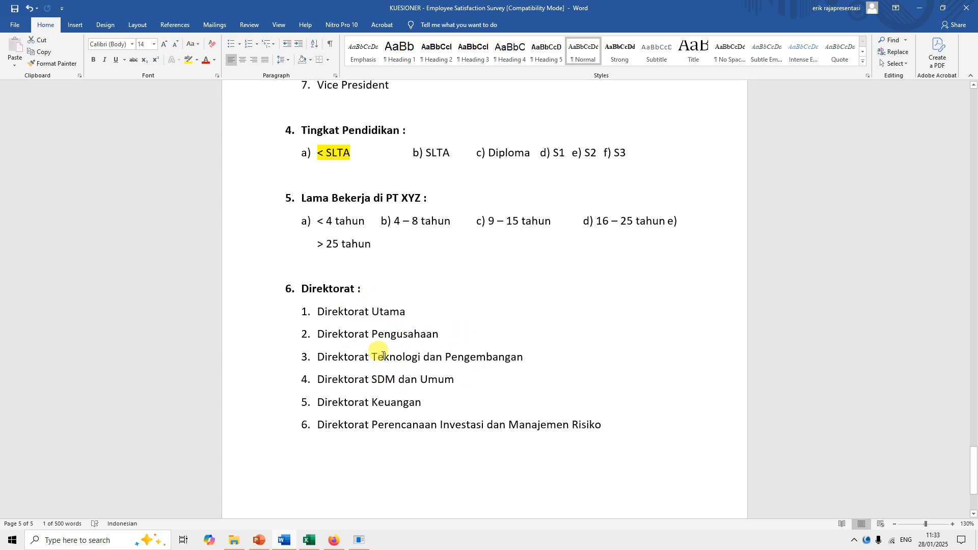
pyautogui.moveTo(974, 476); pyautogui.dragTo(969, 119)
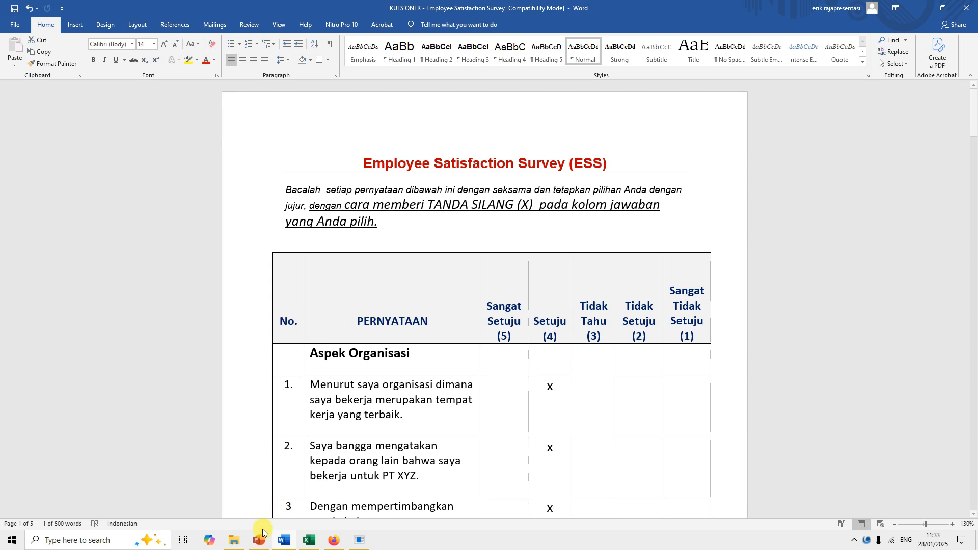
# Switch to Firefox, go back to the dvdpelatihansdm.com home page and point out its web address.
pyautogui.click(258, 540)
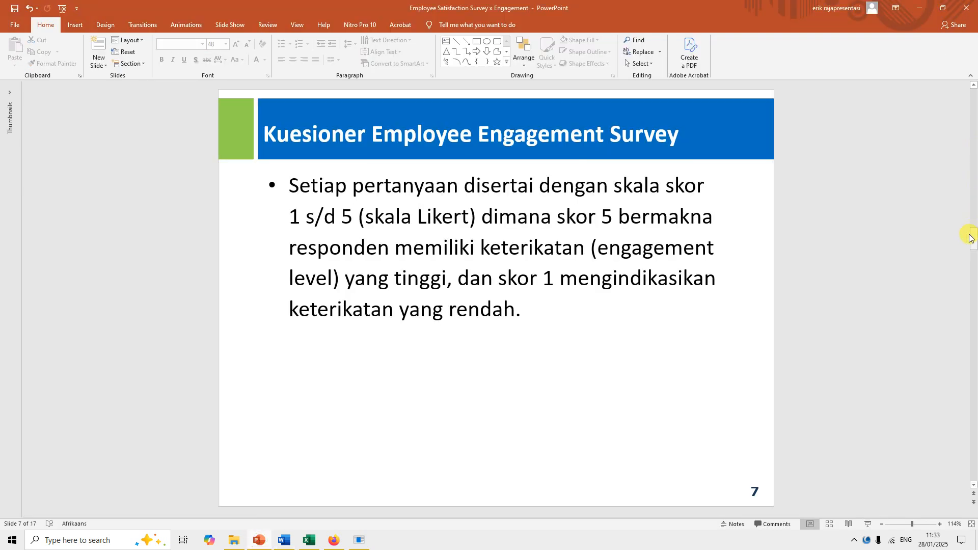
pyautogui.click(332, 540)
pyautogui.click(12, 47)
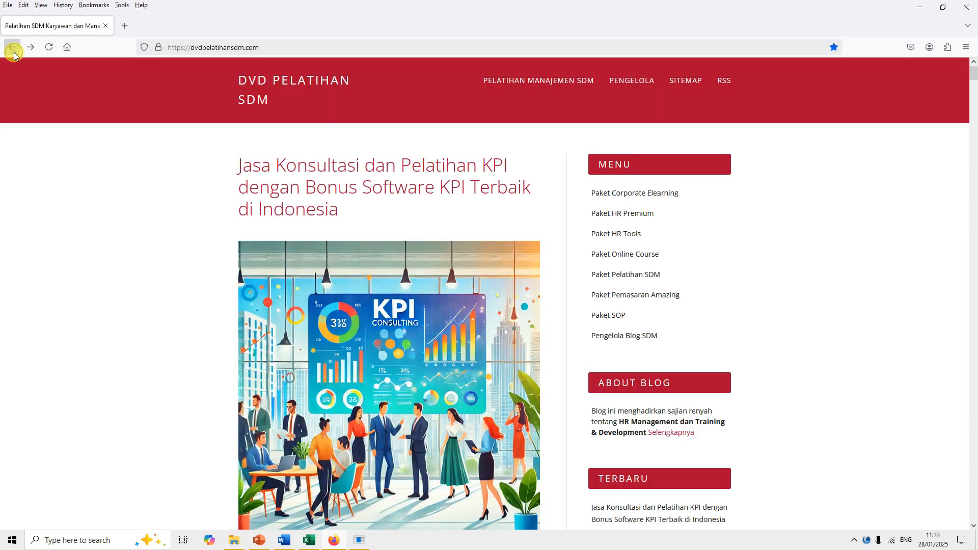
pyautogui.click(281, 47)
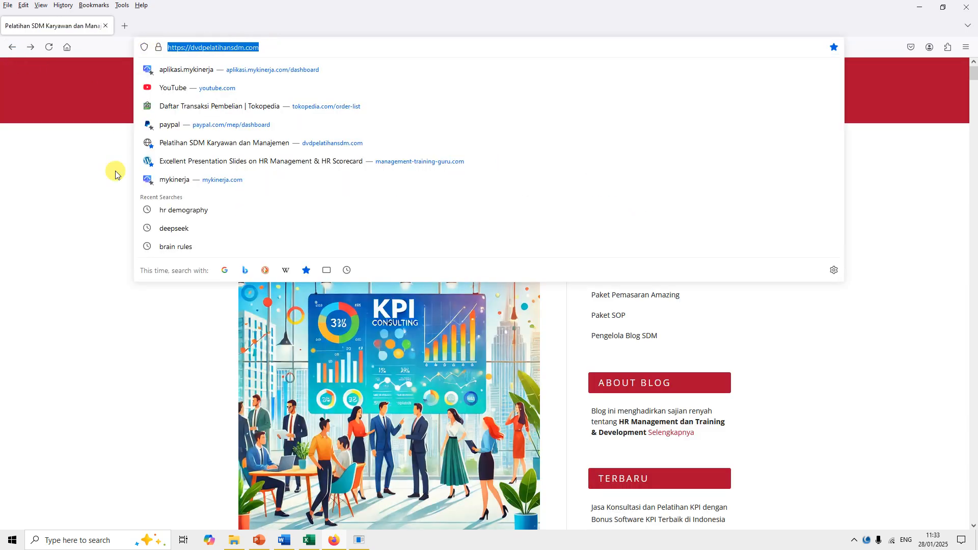
pyautogui.click(84, 225)
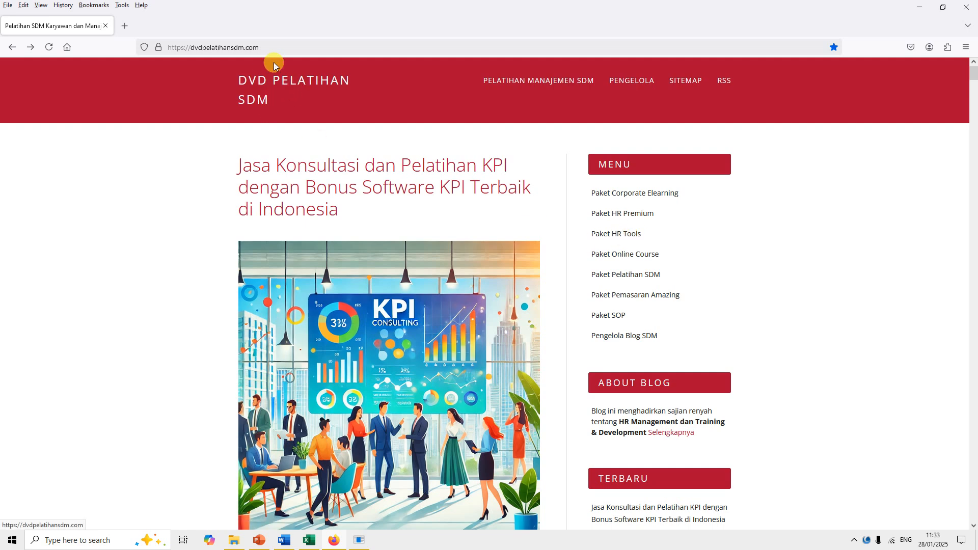
pyautogui.click(279, 48)
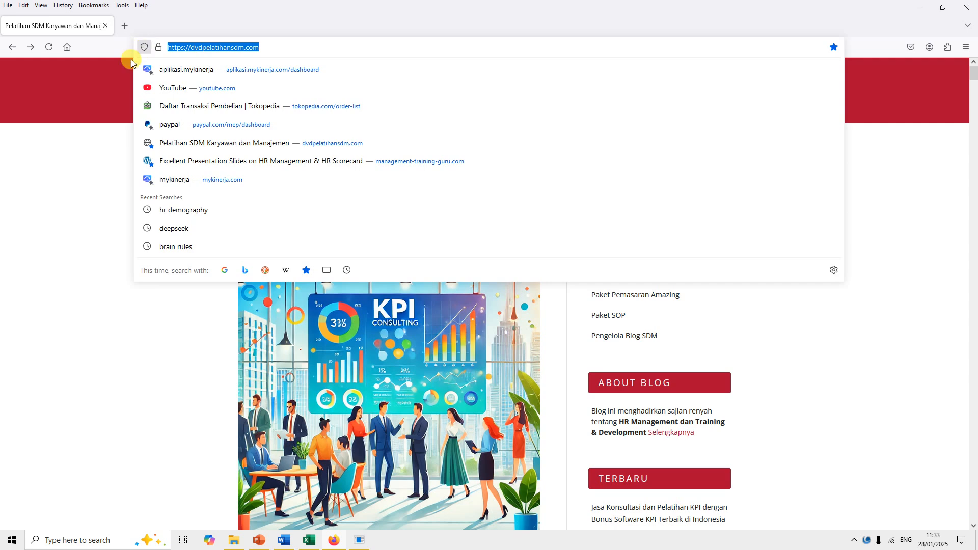
pyautogui.click(89, 173)
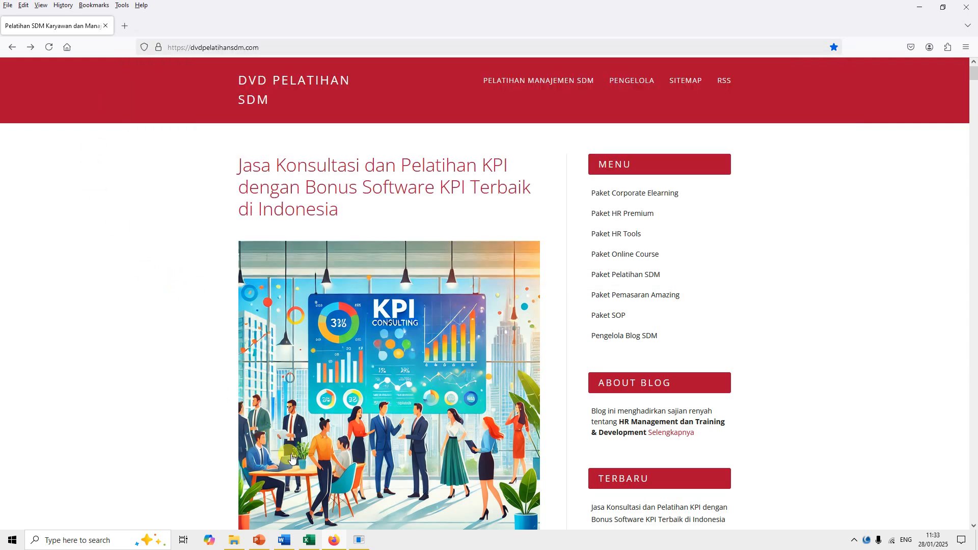
# Switch to the KUESIONER document in Word and review the answers under Aspek Organisasi and Apsek PEKERJAAN.
pyautogui.click(281, 539)
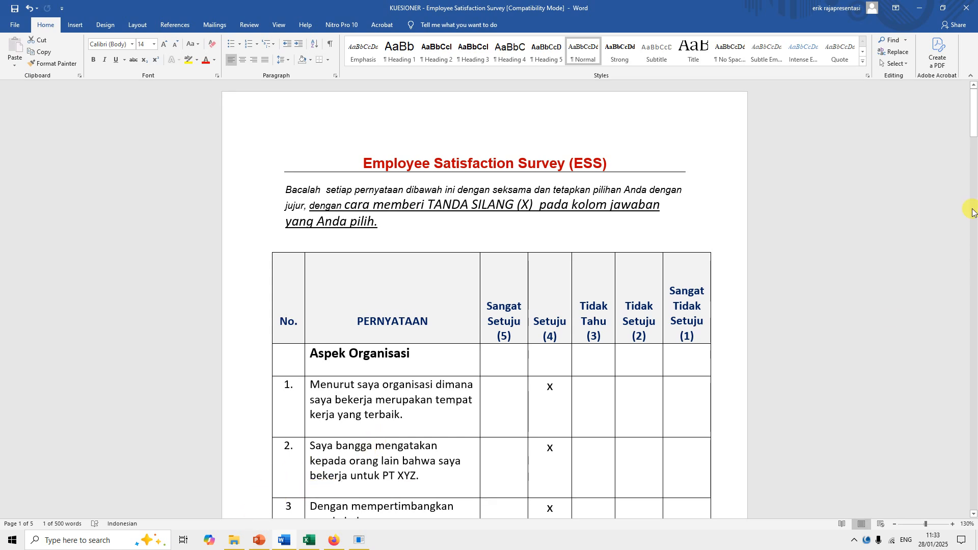
pyautogui.moveTo(973, 135); pyautogui.dragTo(973, 157)
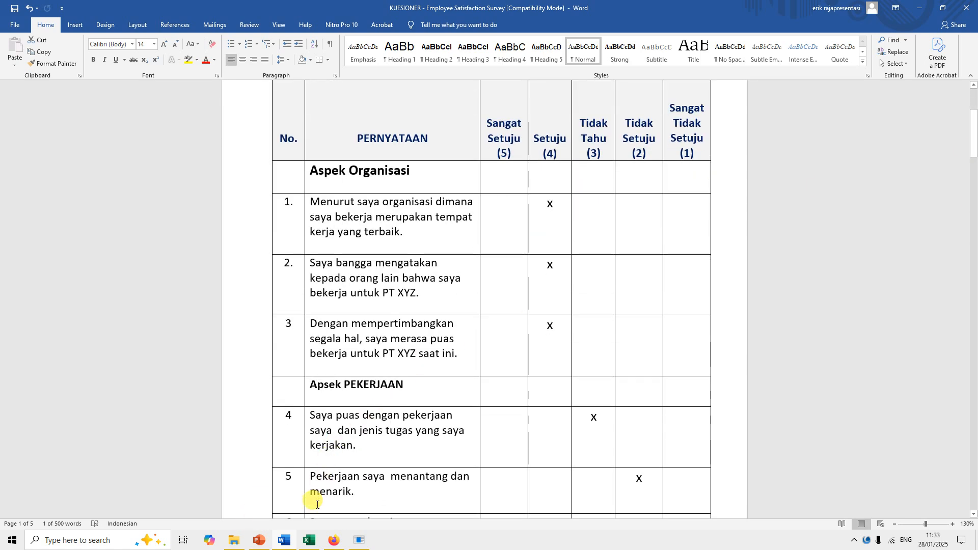
# Switch to the Analisa Data sheet in Excel and point out the respondent numbers in column A and question numbers 1 to 24 in row 4.
pyautogui.click(308, 540)
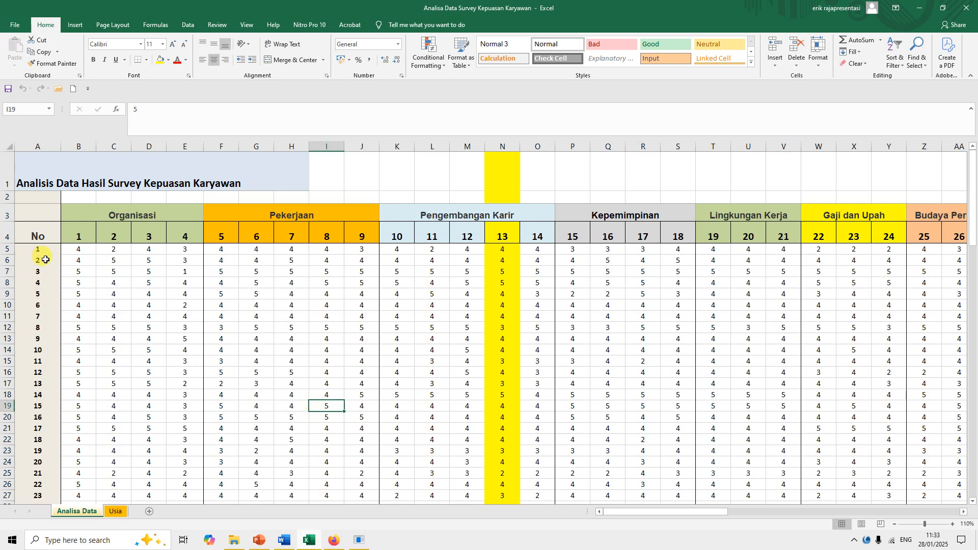
pyautogui.moveTo(39, 239); pyautogui.dragTo(36, 414)
pyautogui.scroll(10, 148, 423)
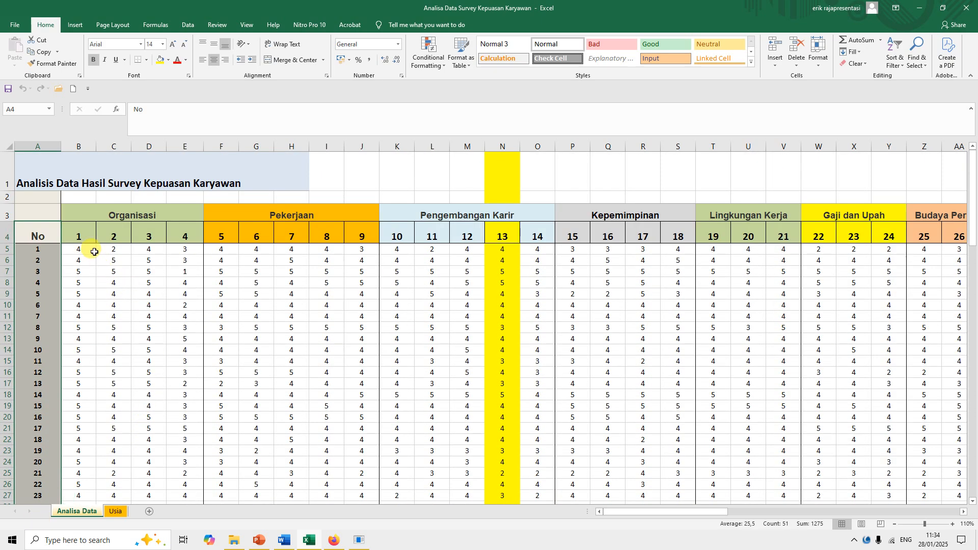
pyautogui.click(148, 274)
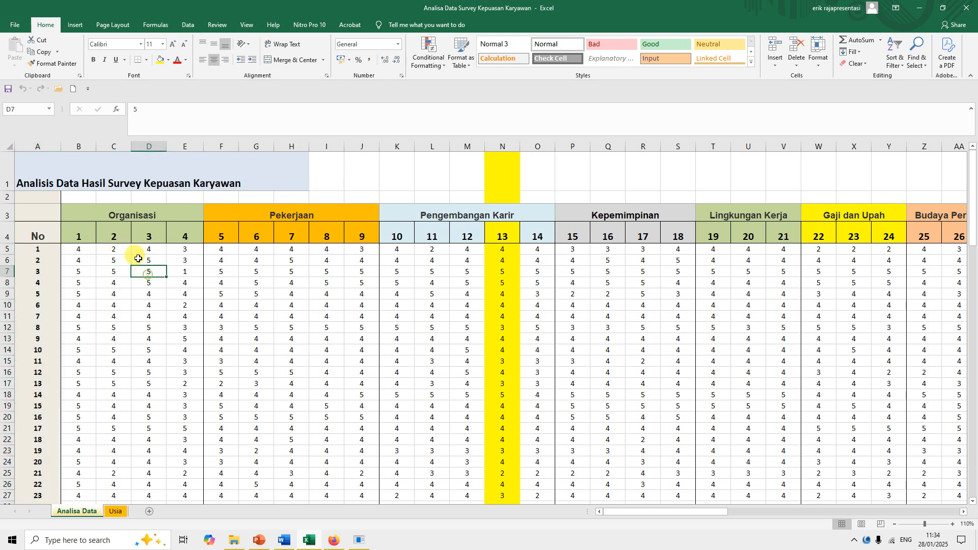
pyautogui.moveTo(79, 236); pyautogui.dragTo(892, 231)
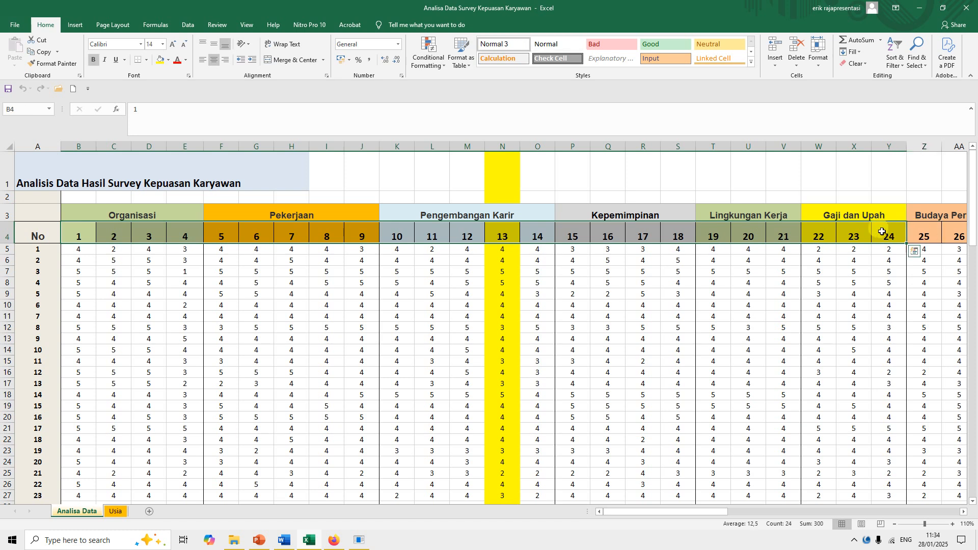
pyautogui.click(361, 294)
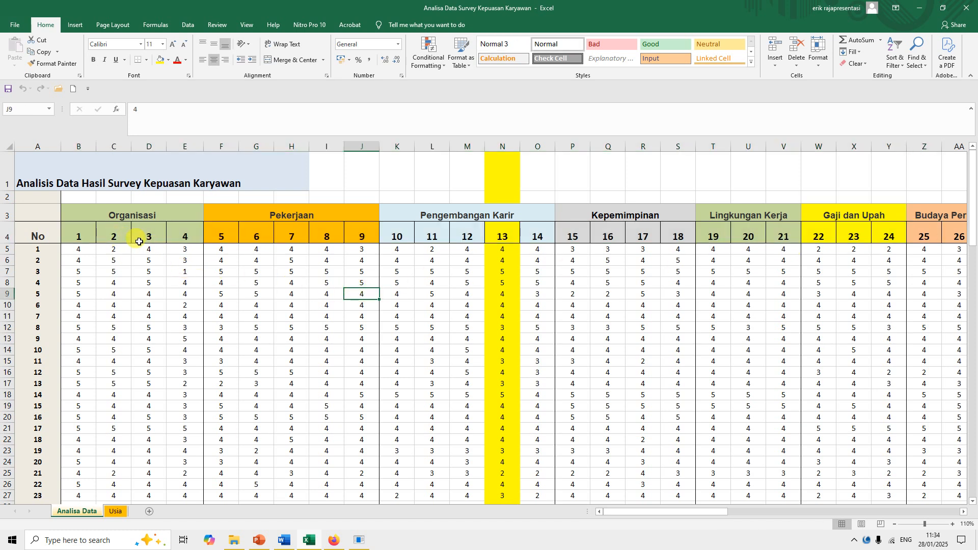
# Fill the low scores in cells E7 and O27 with yellow.
pyautogui.moveTo(181, 272); pyautogui.dragTo(191, 350)
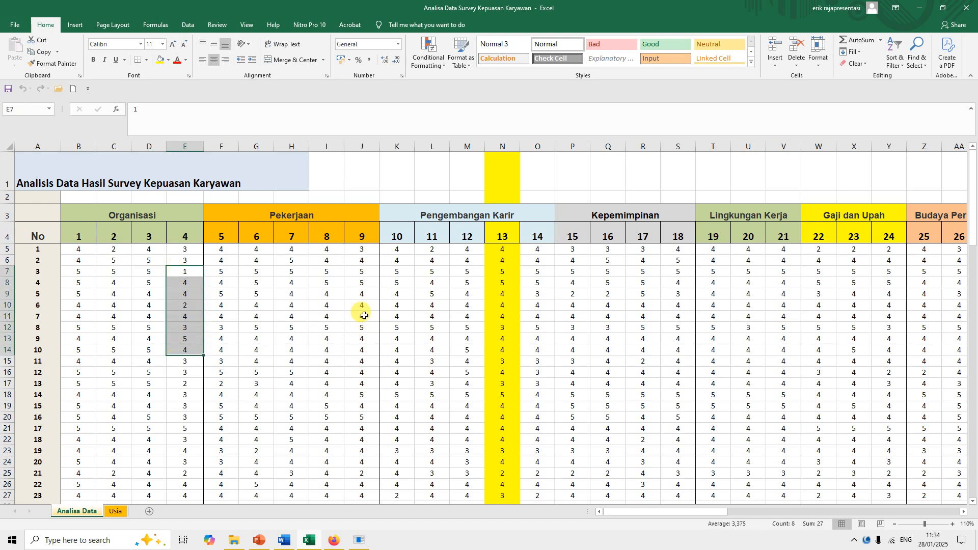
pyautogui.click(367, 272)
pyautogui.click(186, 272)
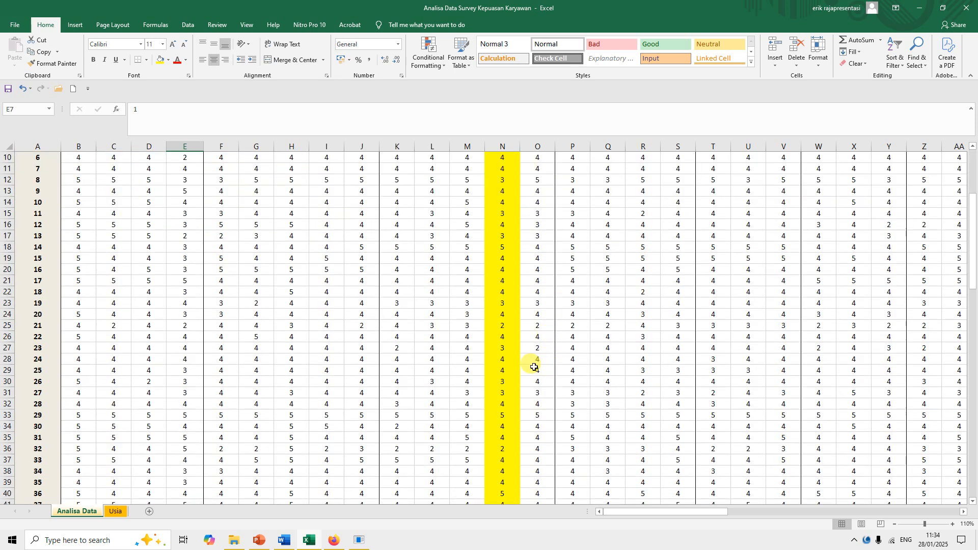
pyautogui.click(535, 348)
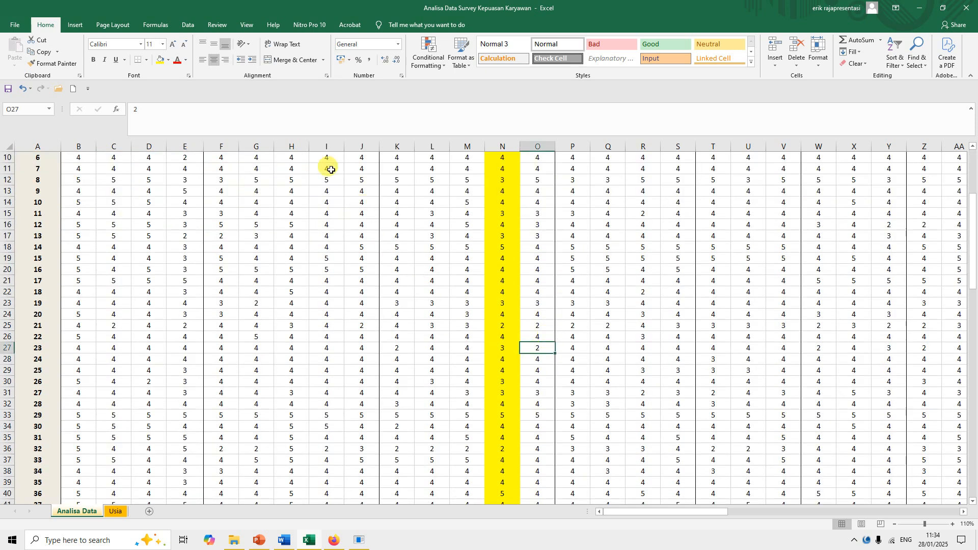
pyautogui.click(162, 63)
pyautogui.scroll(3, 403, 326)
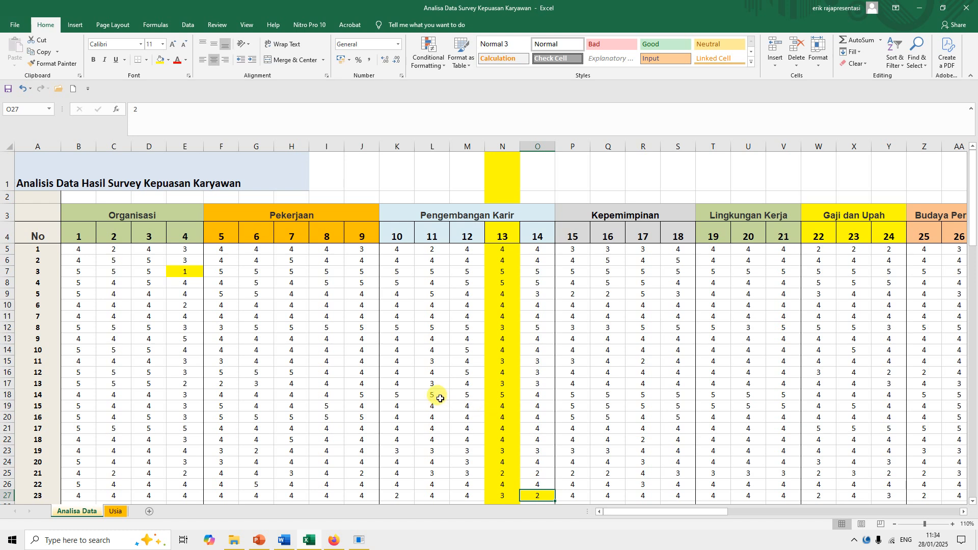
# Examine the individual respondent scores in the Pekerjaan and Pengembangan Karir columns.
pyautogui.moveTo(361, 260); pyautogui.dragTo(361, 429)
pyautogui.click(434, 338)
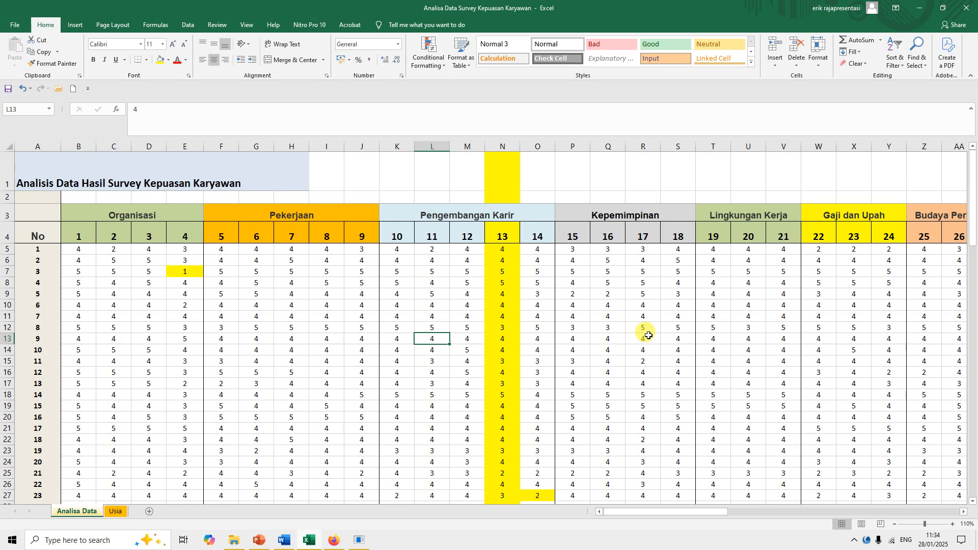
pyautogui.scroll(-1, 644, 334)
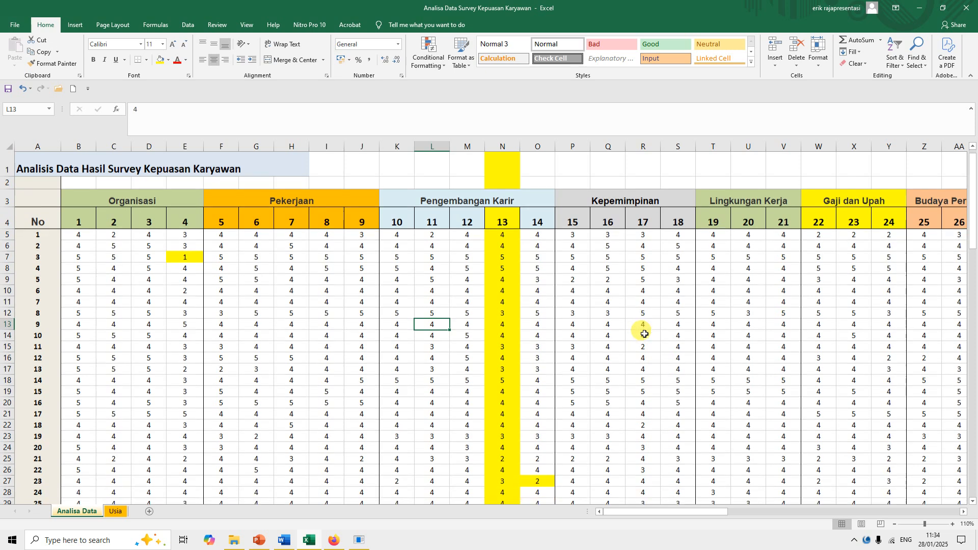
pyautogui.scroll(1, 641, 330)
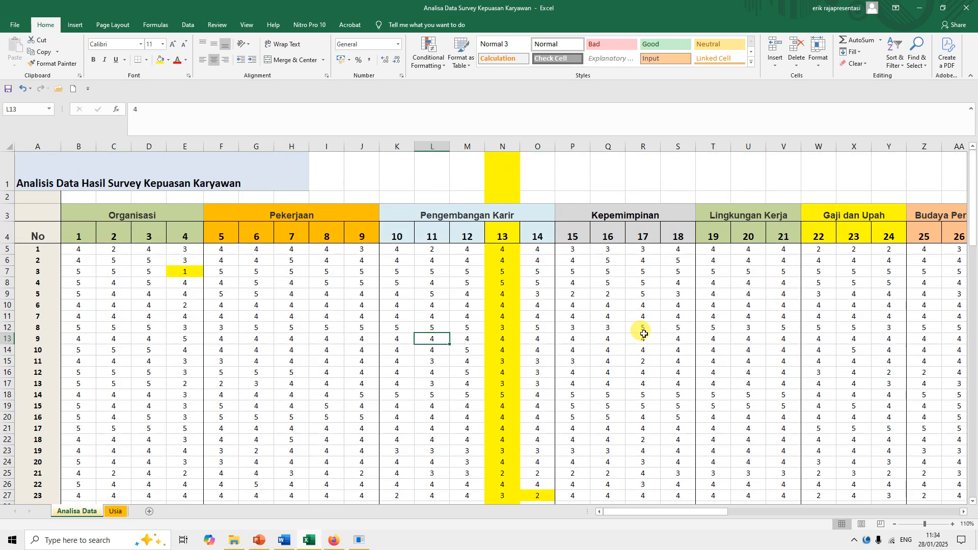
pyautogui.click(340, 272)
# Inspect the Organisasi question averages in row 55 and fill the question 4 average in E55 with yellow.
pyautogui.scroll(-12, 340, 319)
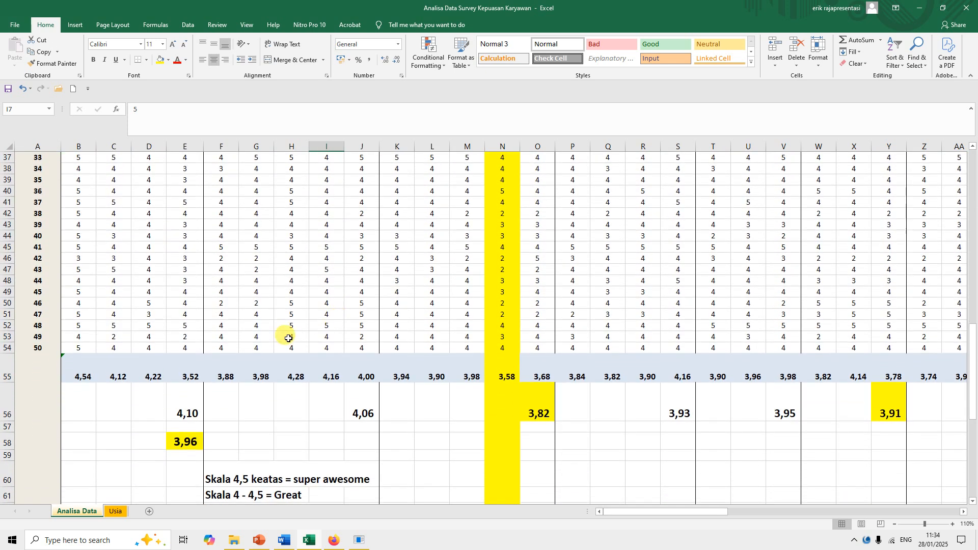
pyautogui.click(82, 368)
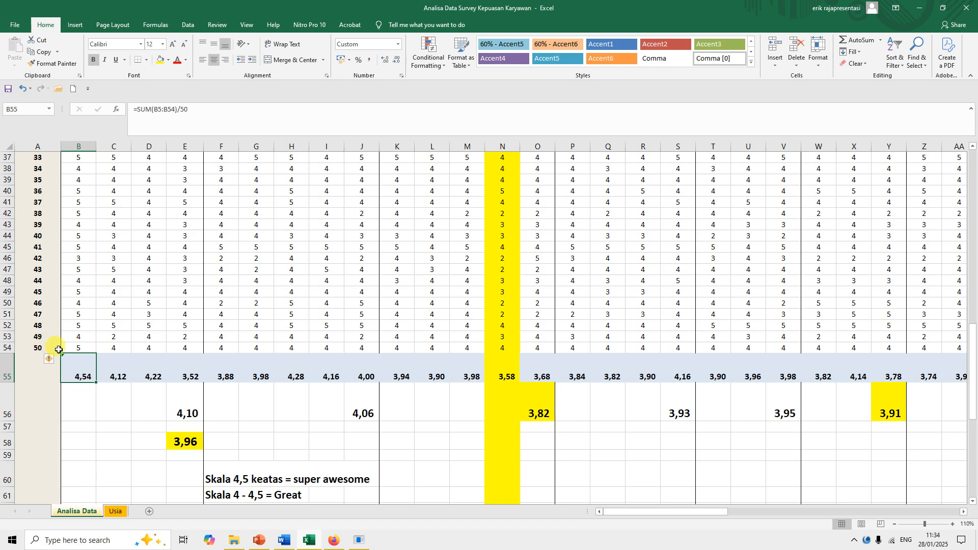
pyautogui.click(113, 371)
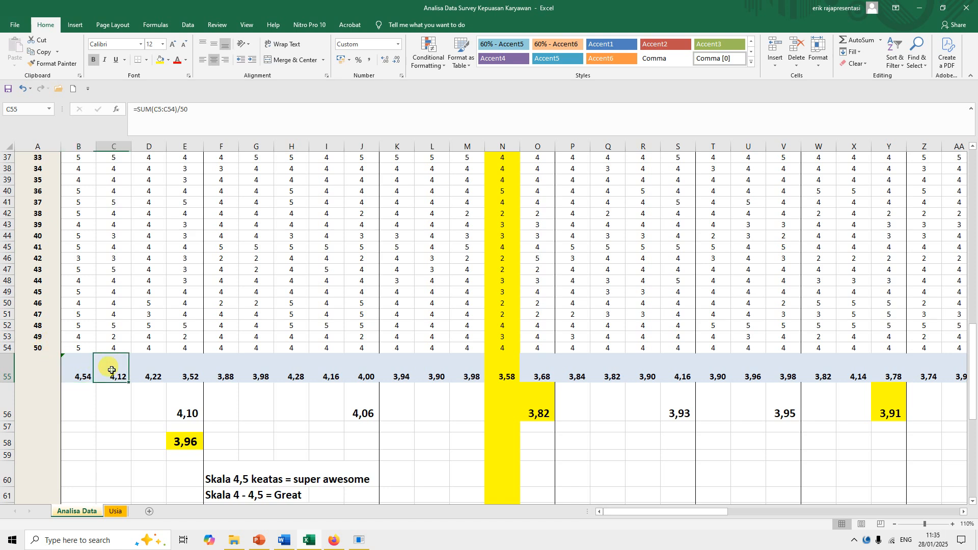
pyautogui.click(155, 371)
pyautogui.click(181, 371)
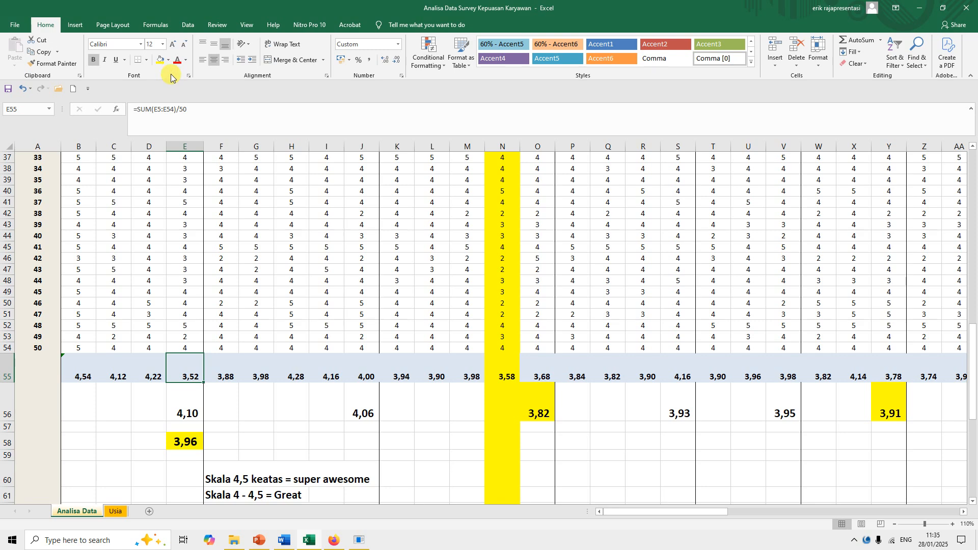
pyautogui.click(160, 62)
# Check the question 13 average in N55 against its heading under Pengembangan Karir, and return to the averages row.
pyautogui.click(505, 371)
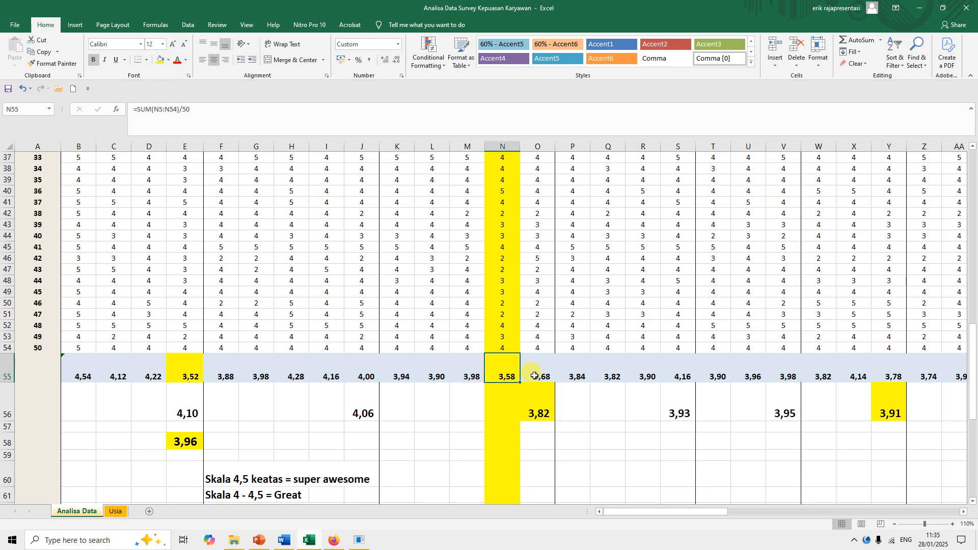
pyautogui.scroll(12, 532, 217)
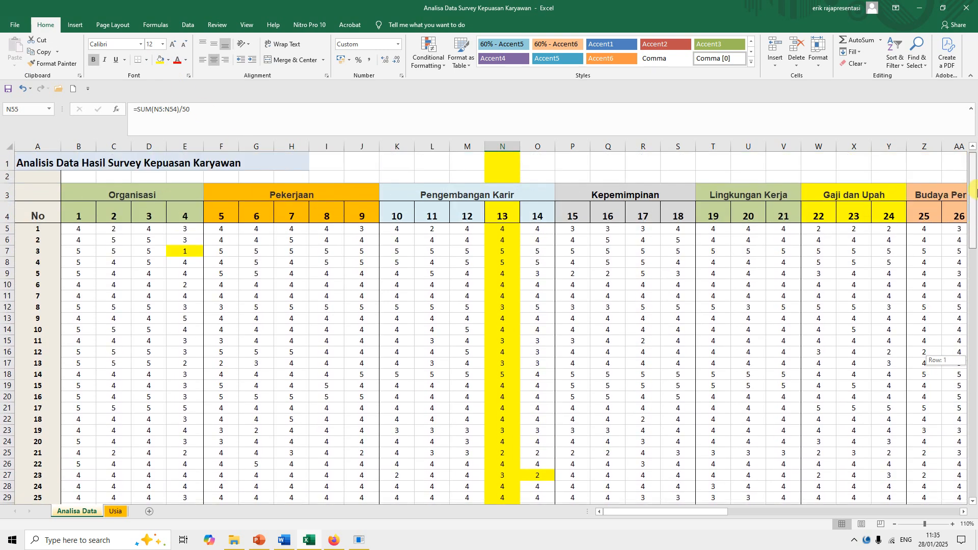
pyautogui.click(496, 194)
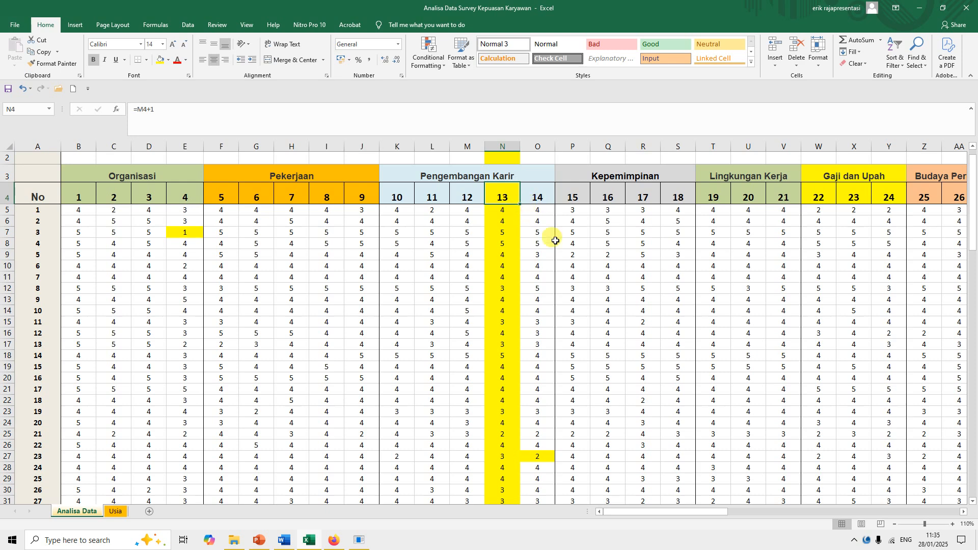
pyautogui.moveTo(973, 171); pyautogui.dragTo(961, 324)
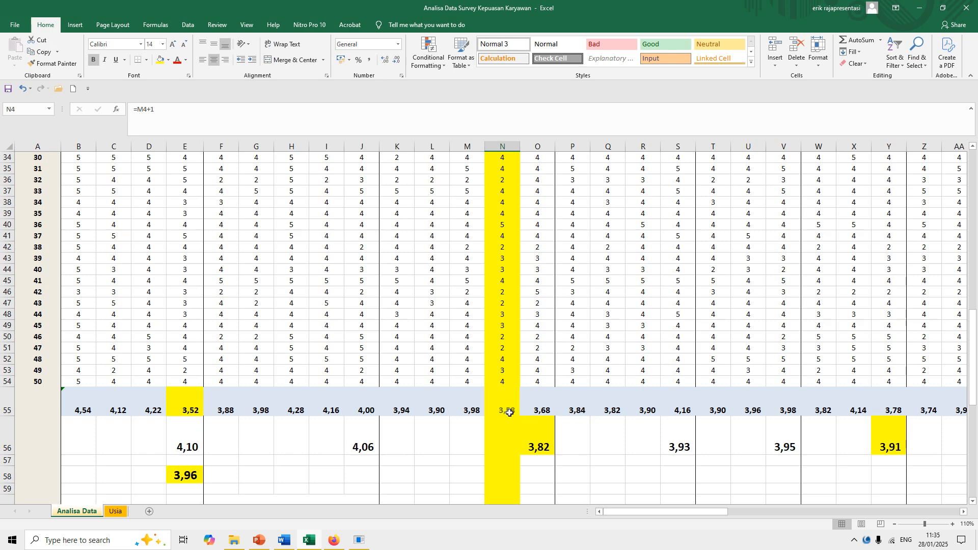
# Point out the Organisasi aspect average across B56:E56 and check it against the Organisasi heading at the start of the sheet.
pyautogui.scroll(-1, 509, 412)
pyautogui.click(103, 405)
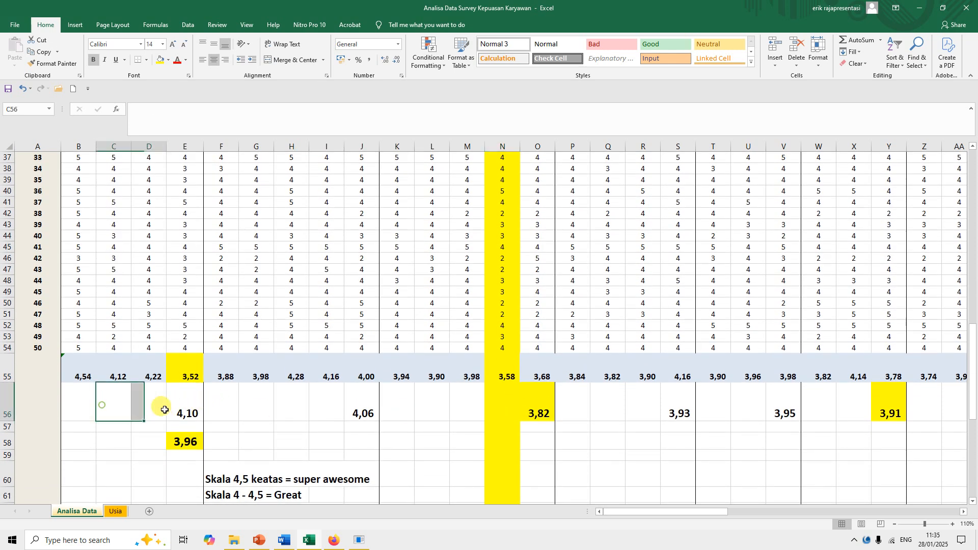
pyautogui.moveTo(165, 410); pyautogui.dragTo(176, 410)
pyautogui.moveTo(76, 402); pyautogui.dragTo(173, 404)
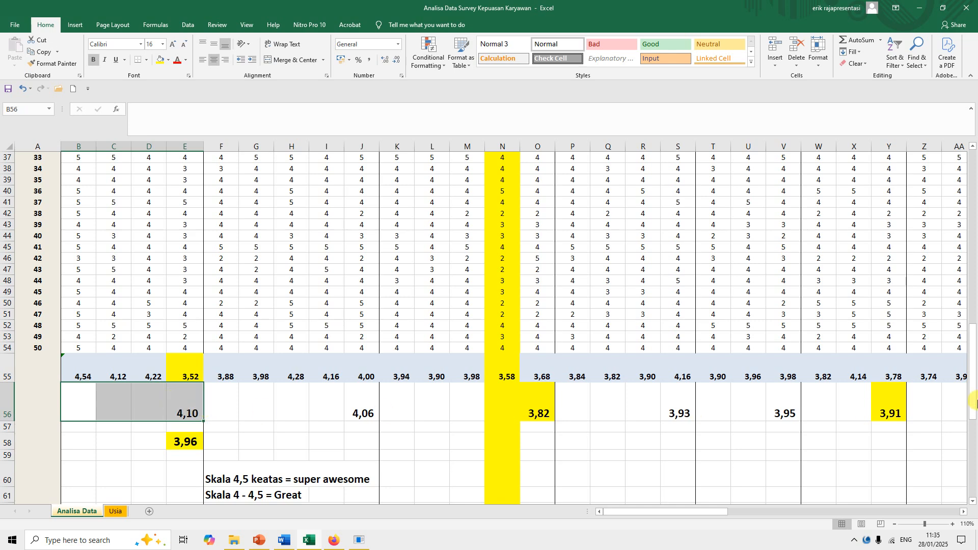
pyautogui.moveTo(972, 400); pyautogui.dragTo(975, 221)
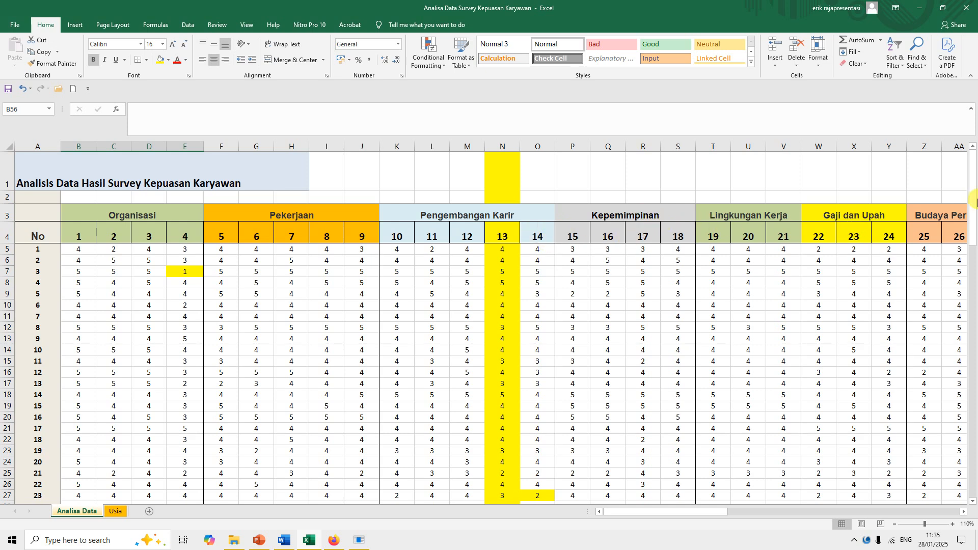
pyautogui.moveTo(974, 201); pyautogui.dragTo(974, 393)
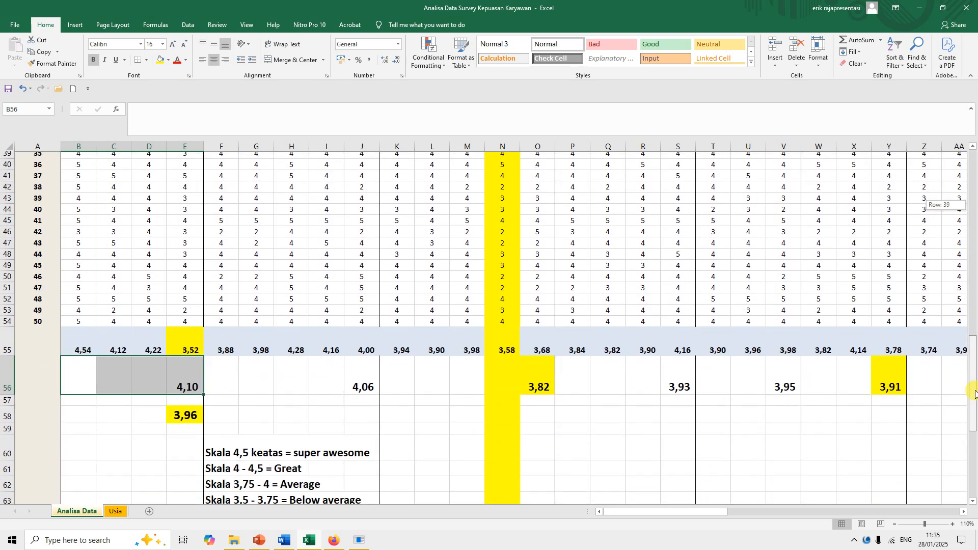
# Inspect the aspect averages across row 56 and the overall average formula in E58.
pyautogui.click(357, 383)
pyautogui.click(525, 385)
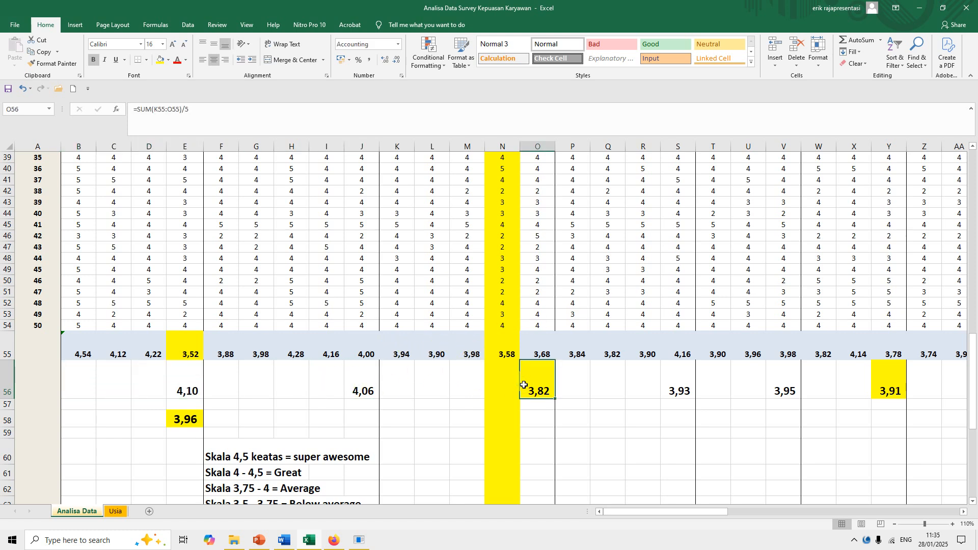
pyautogui.moveTo(77, 378); pyautogui.dragTo(892, 384)
pyautogui.click(172, 415)
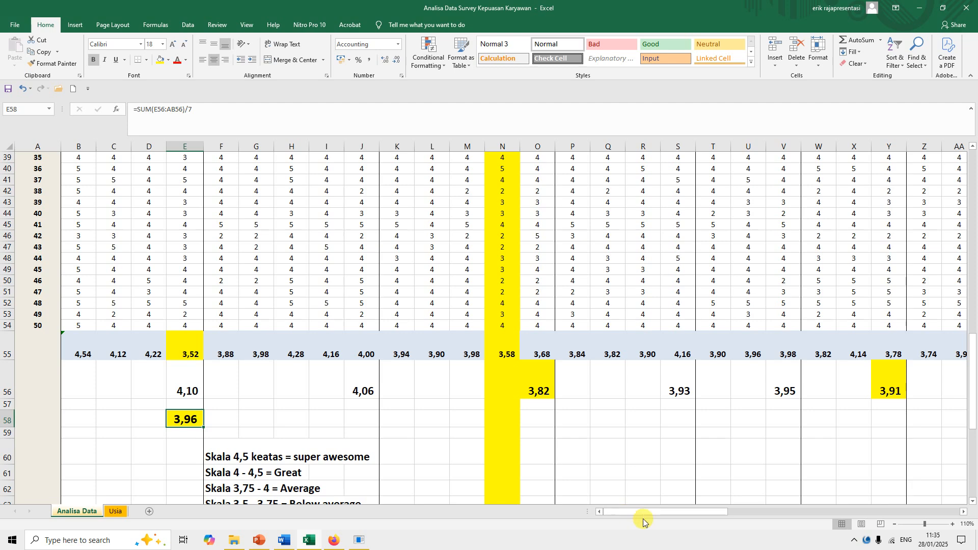
pyautogui.moveTo(670, 512); pyautogui.dragTo(650, 513)
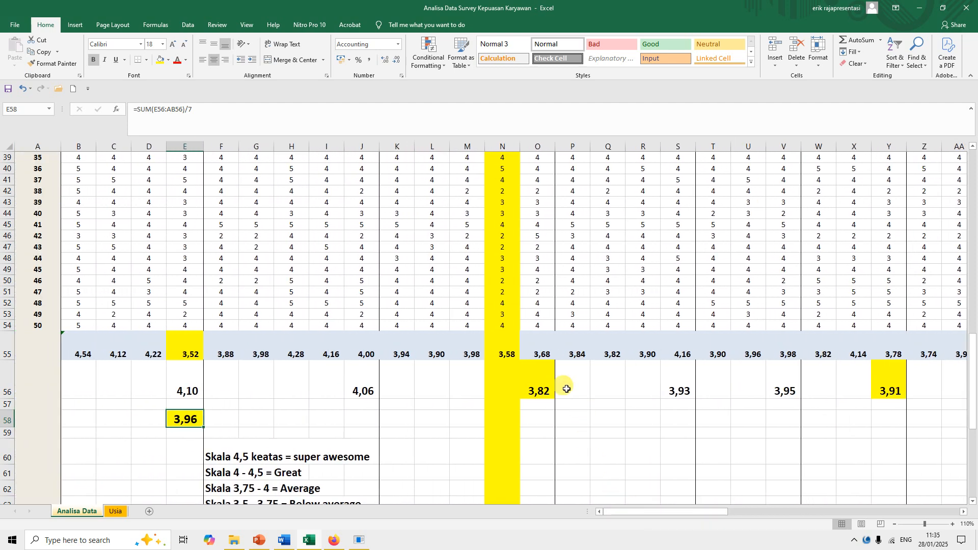
# Point out the Pengembangan Karir average in O56 and the Gaji dan Upah average in Y56.
pyautogui.click(524, 379)
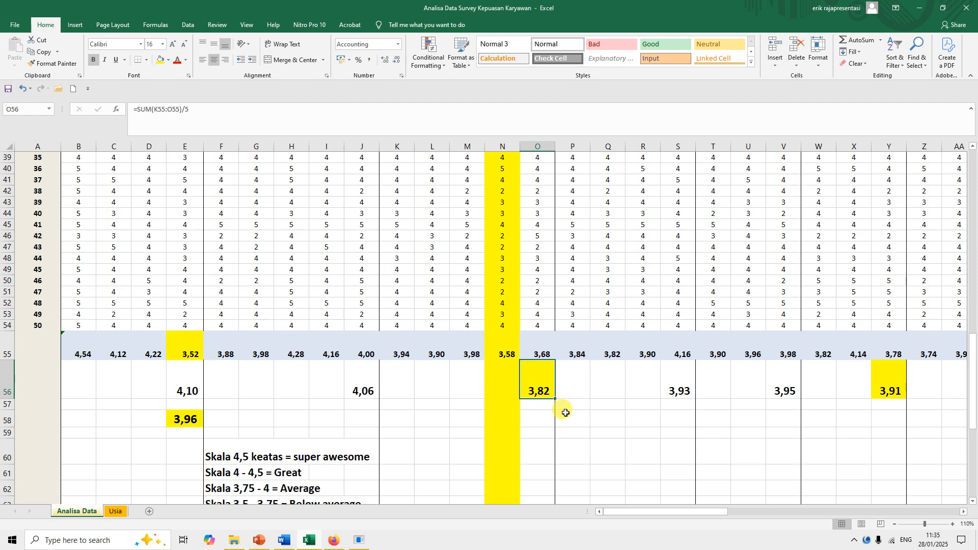
pyautogui.moveTo(973, 390); pyautogui.dragTo(973, 370)
pyautogui.click(892, 393)
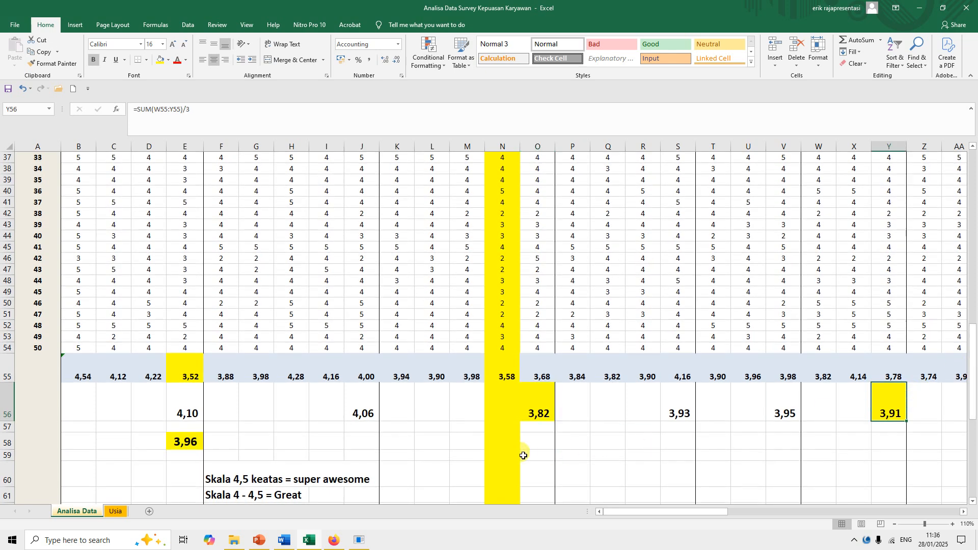
# Compare the overall average in E58 with the rating scale in F60:F65, and point out the Microsoft Form entry in F68.
pyautogui.scroll(-3, 503, 454)
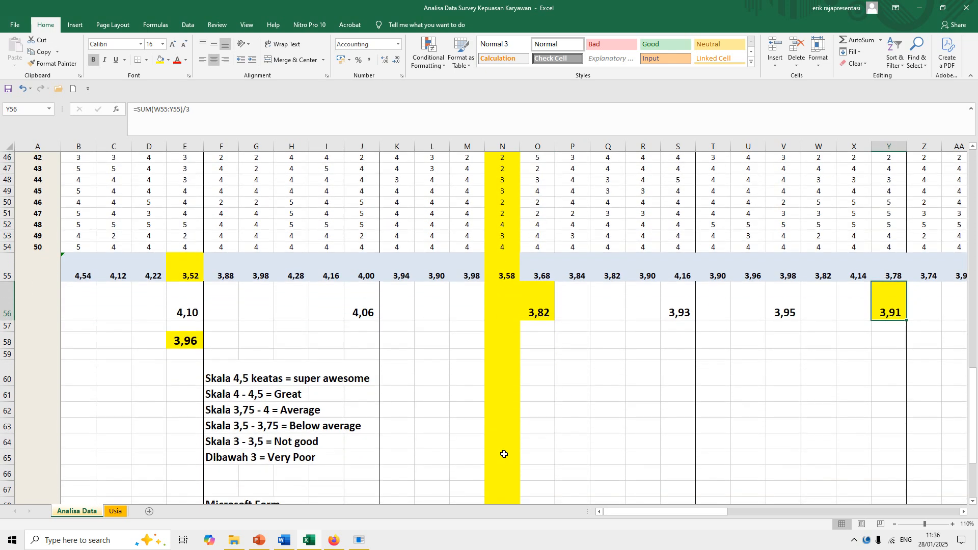
pyautogui.scroll(-2, 504, 454)
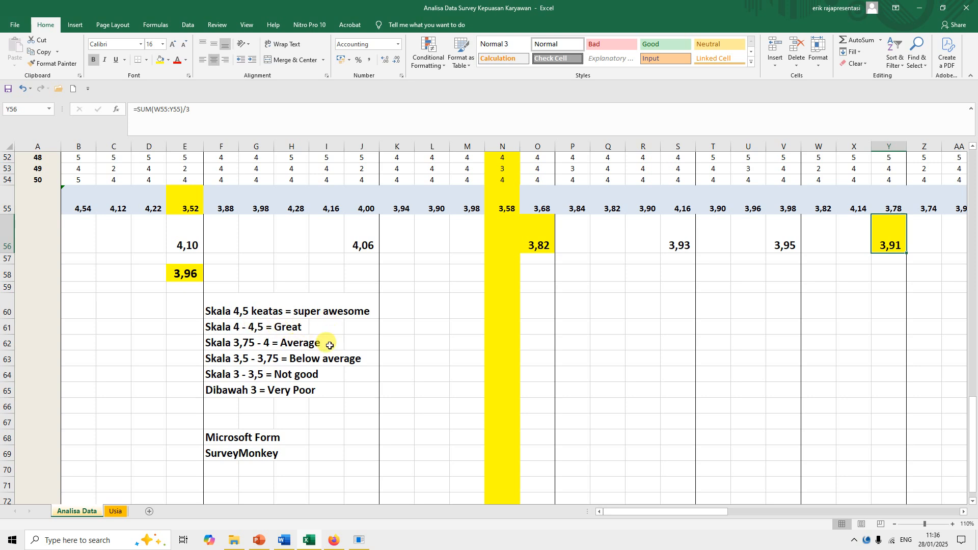
pyautogui.click(186, 274)
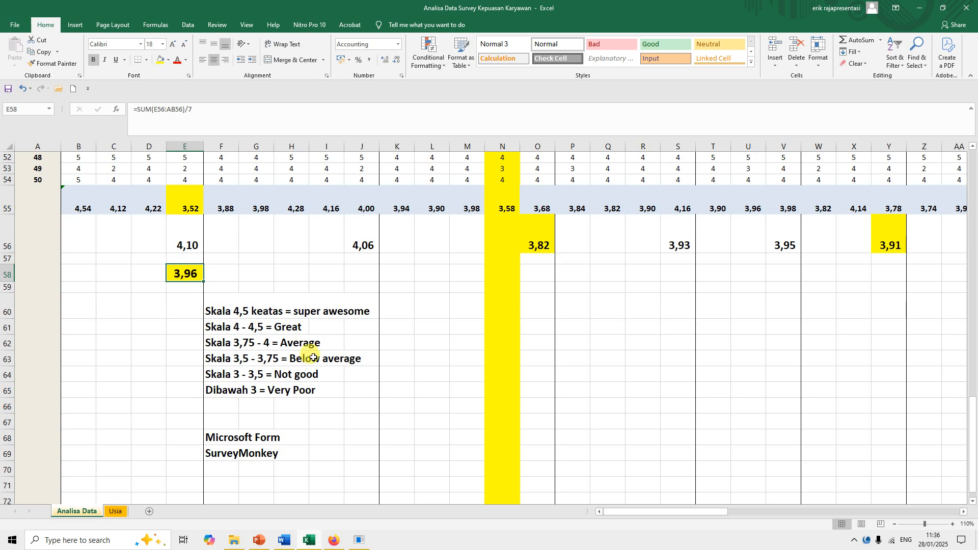
pyautogui.click(213, 439)
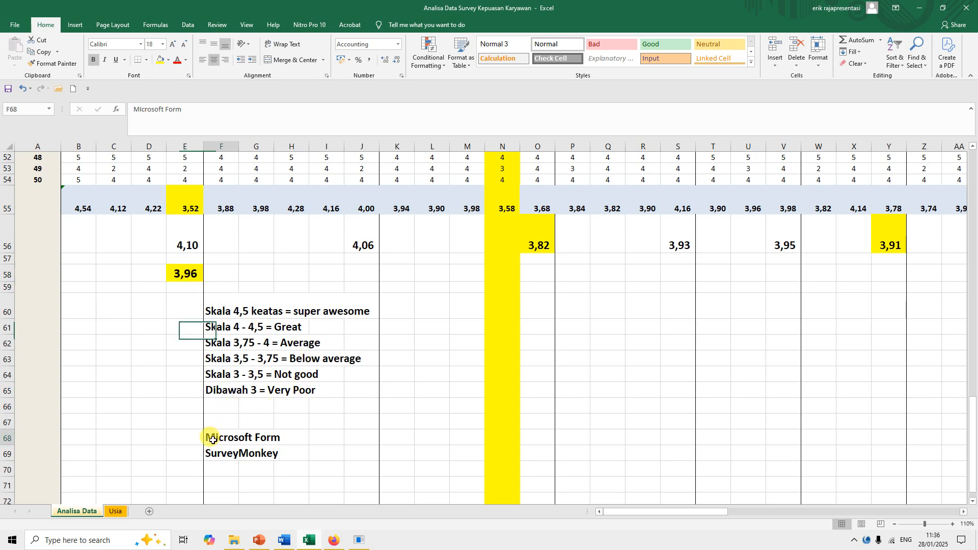
# Add "Google Form" to the survey tools list in cell F70, below SurveyMonkey.
pyautogui.click(213, 466)
pyautogui.write('G')
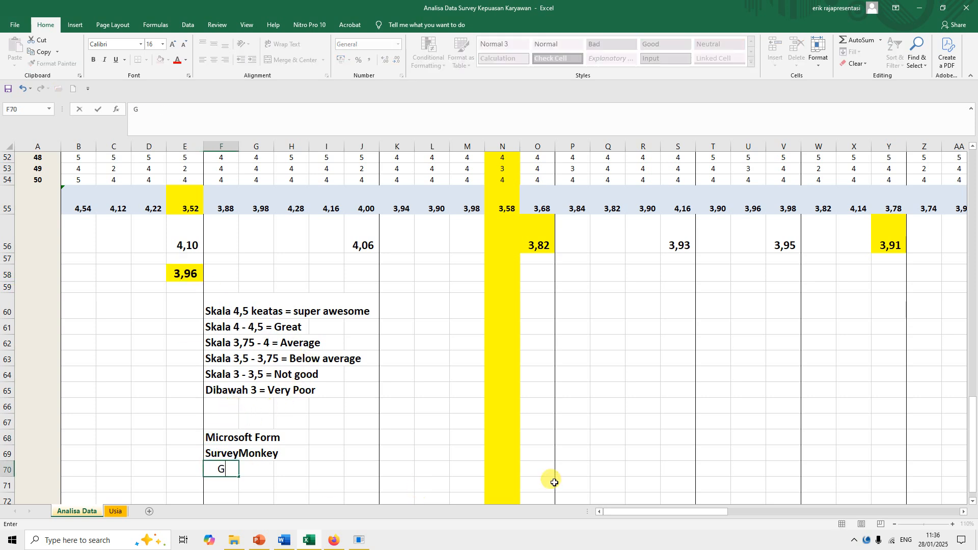
pyautogui.write('oogle Form')
pyautogui.press('Return')
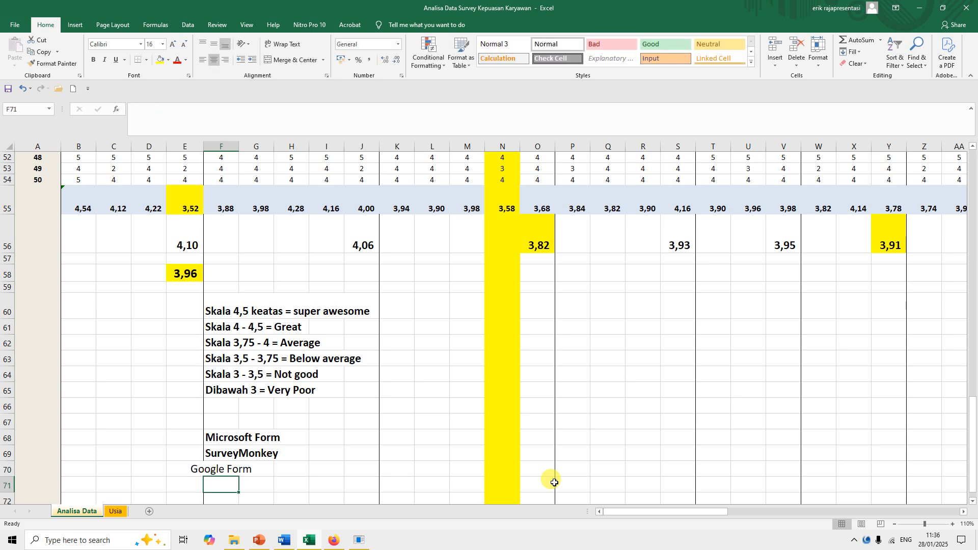
# Left-align the Google Form entry in F70 and make it bold to match the other survey tools.
pyautogui.click(222, 471)
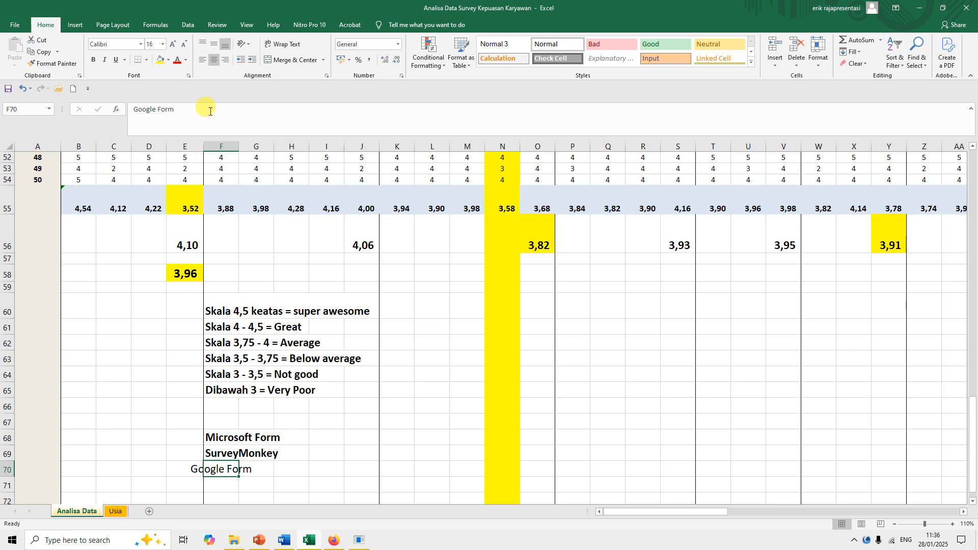
pyautogui.click(204, 61)
pyautogui.click(337, 436)
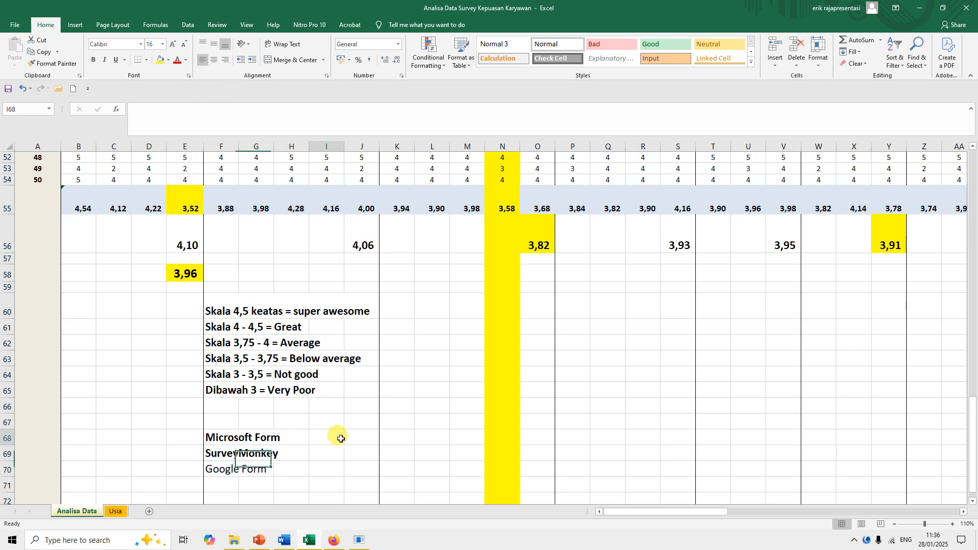
pyautogui.moveTo(214, 468); pyautogui.dragTo(285, 467)
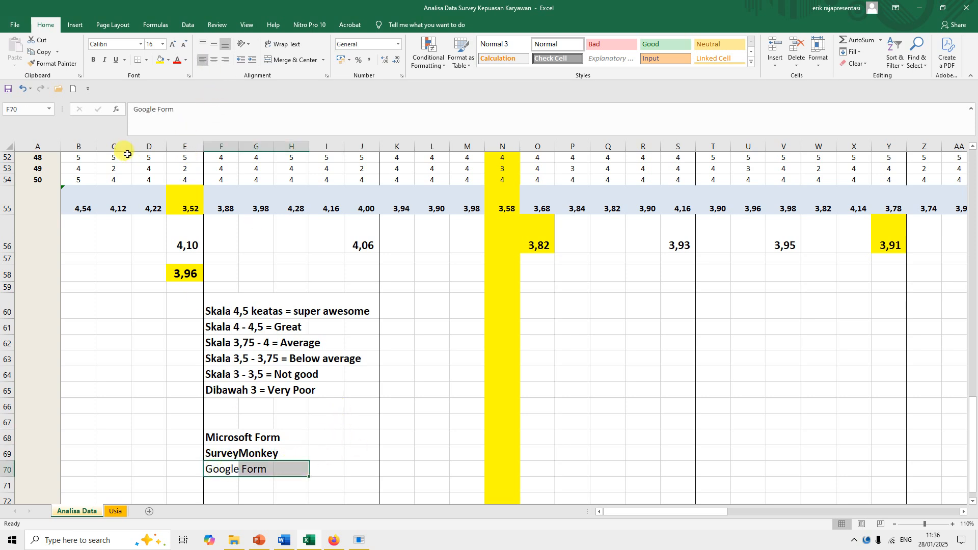
pyautogui.click(93, 59)
pyautogui.click(339, 423)
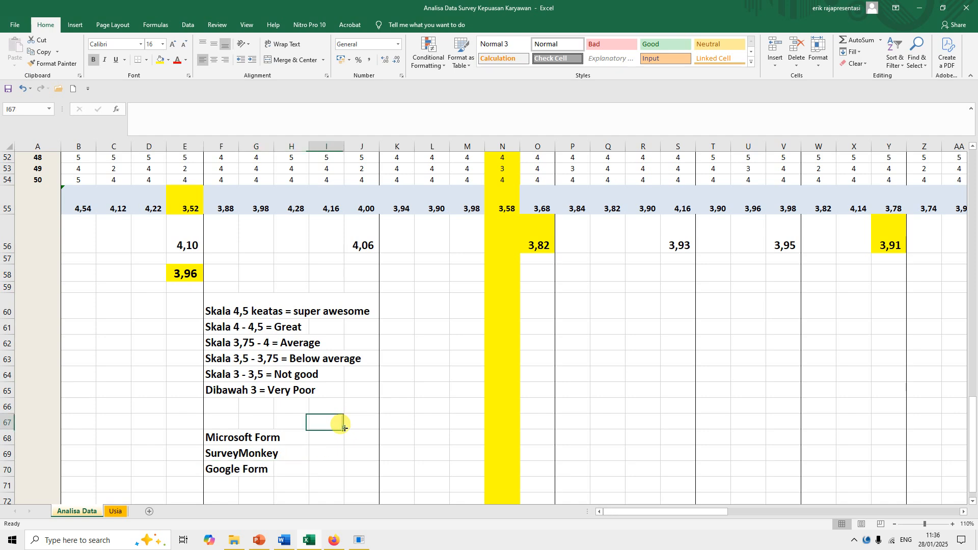
# Point out the Microsoft Form and SurveyMonkey entries in the tools list, and return to the aspect headings at the start of the sheet.
pyautogui.click(267, 436)
pyautogui.click(296, 459)
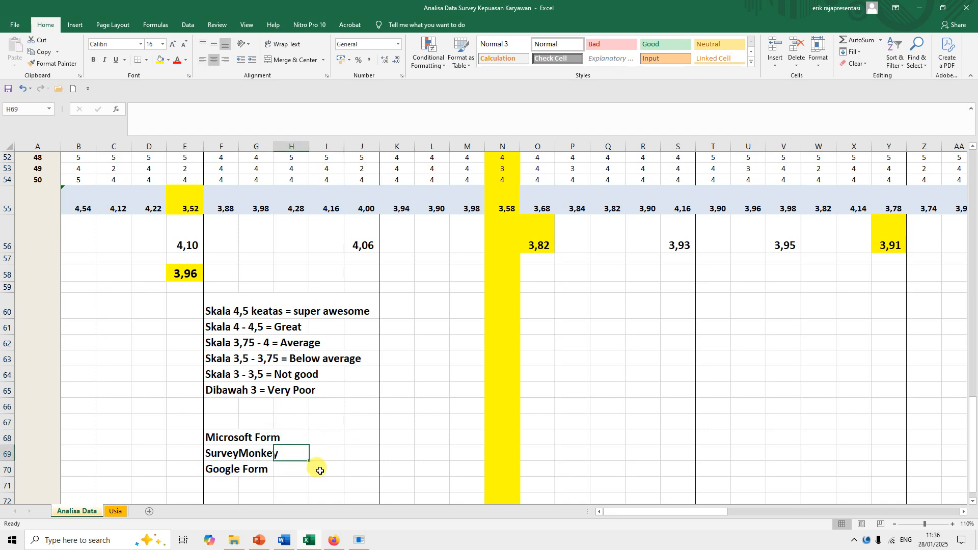
pyautogui.scroll(15, 320, 471)
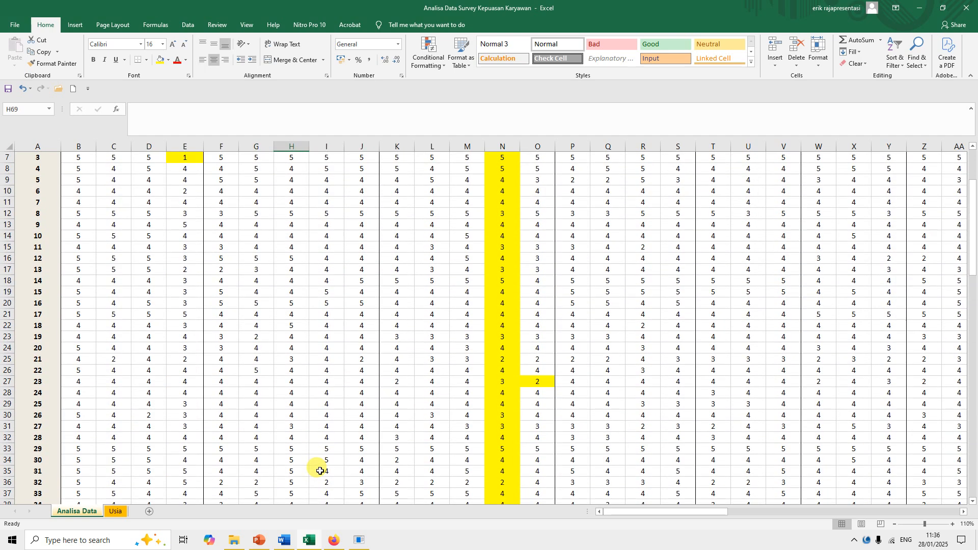
pyautogui.scroll(3, 320, 471)
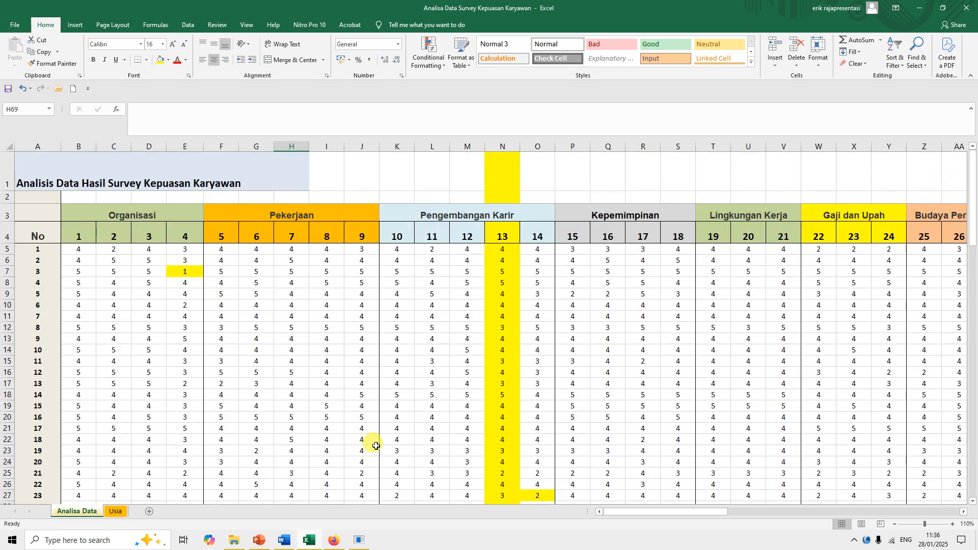